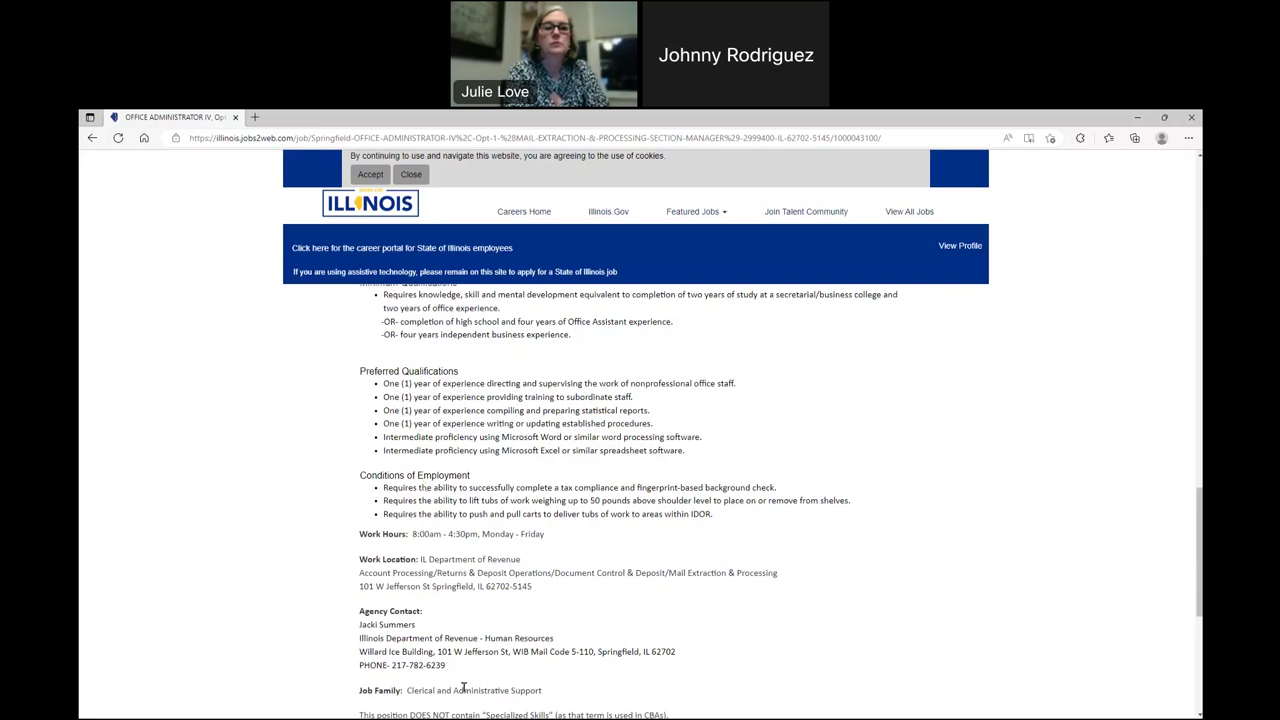
- Start an application for the Office Administrator IV job
scroll(524, 478, "down", 3)
scroll(858, 604, "down", 2)
scroll(858, 604, "up", 1)
scroll(858, 604, "down", 1)
scroll(870, 600, "up", 1)
scroll(880, 590, "down", 1)
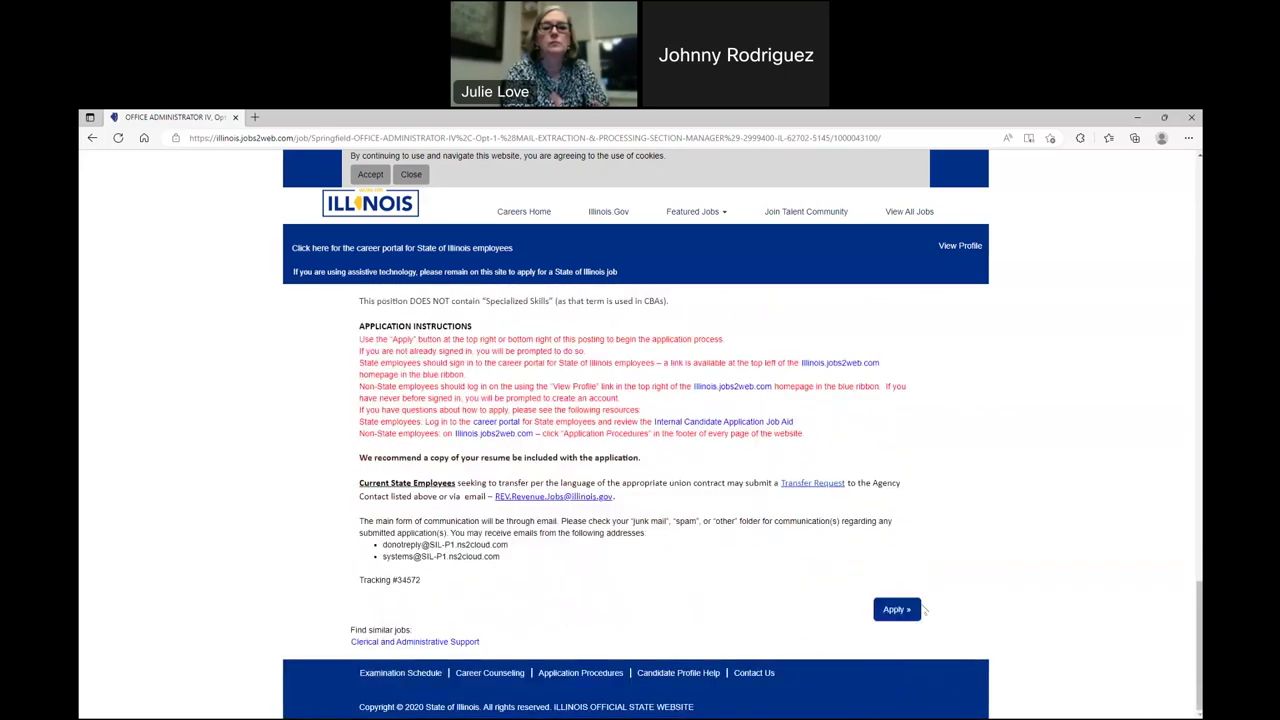
left_click(892, 614)
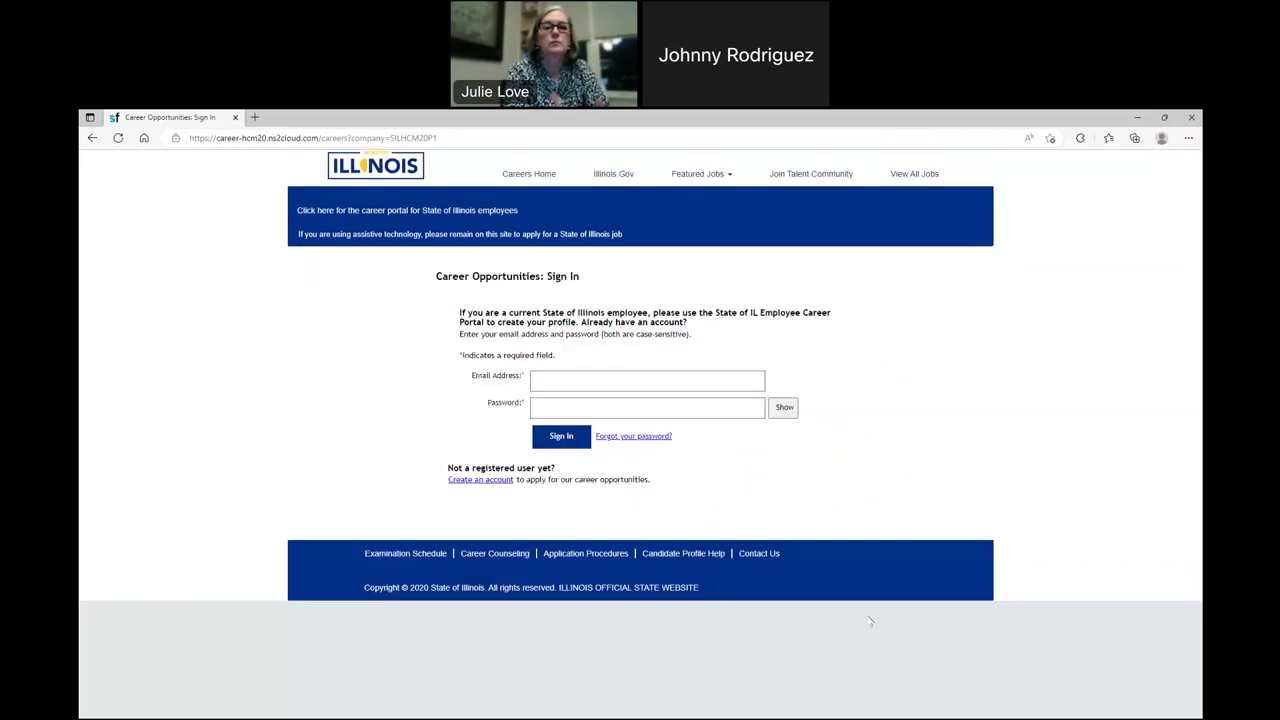
- Sign in with the applicant's email address and account password
left_click(561, 380)
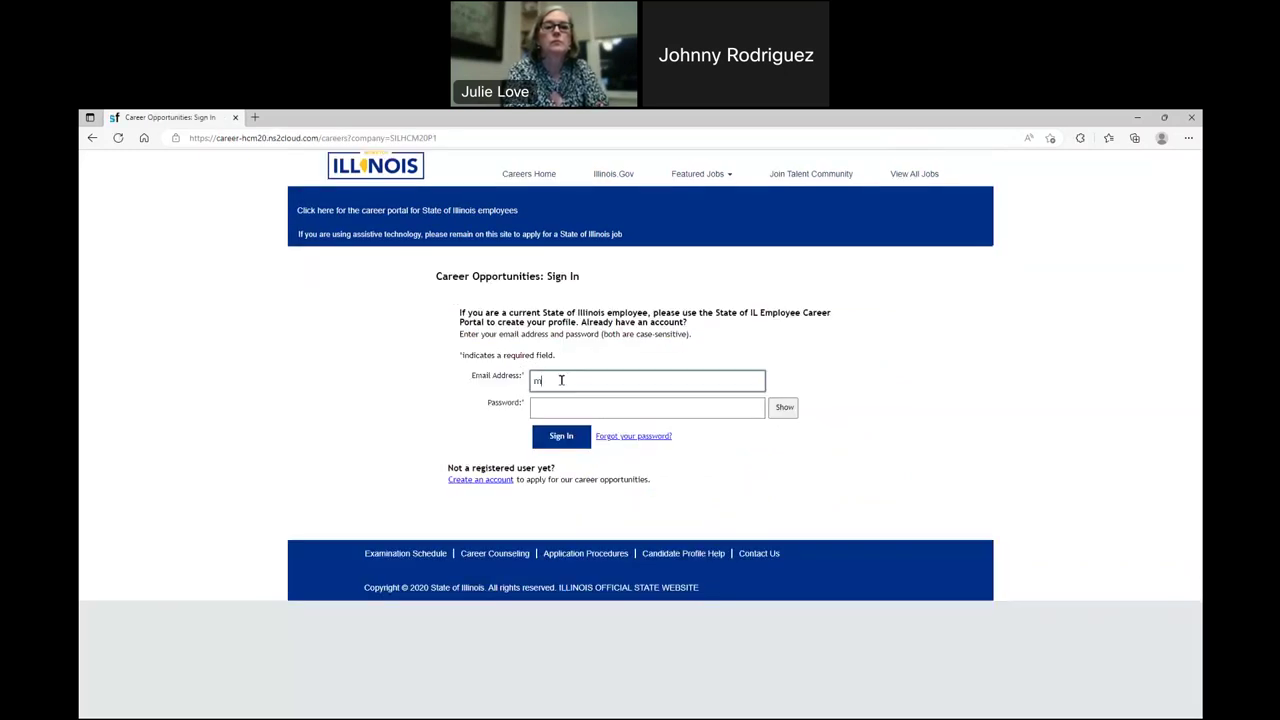
key("Tab")
type("••••••••••")
key("Return")
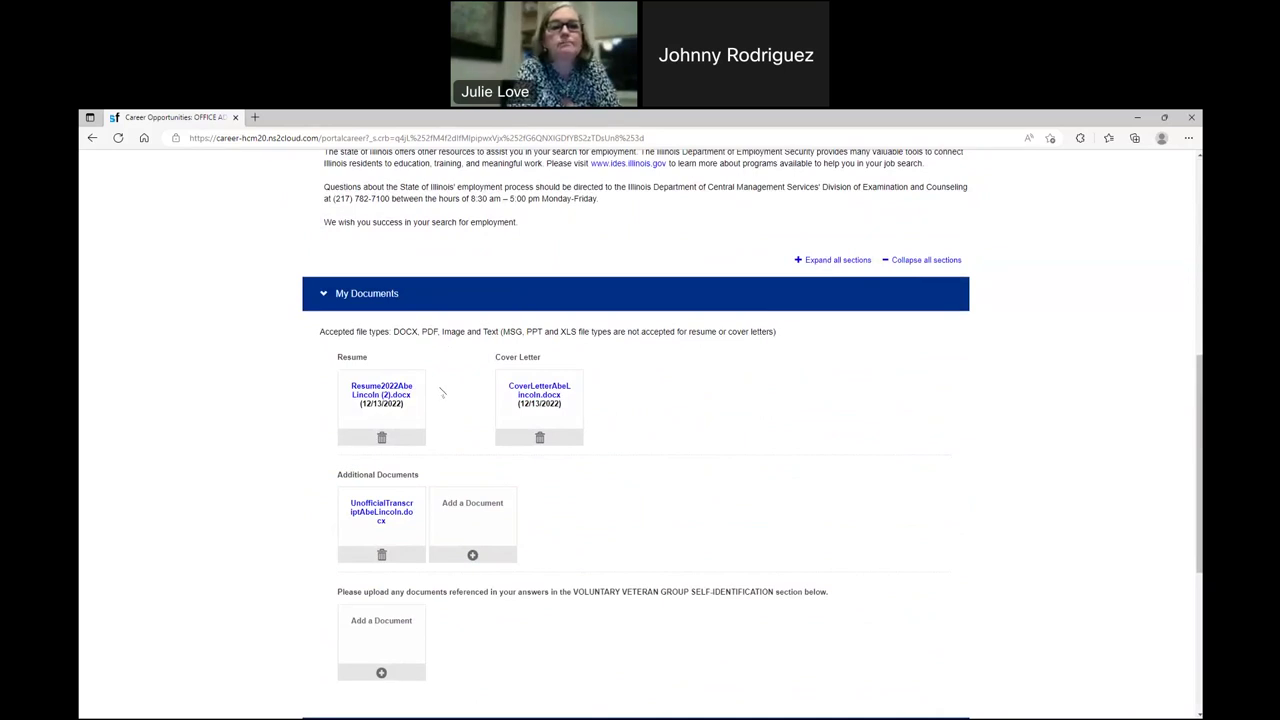
scroll(441, 391, "down", 1)
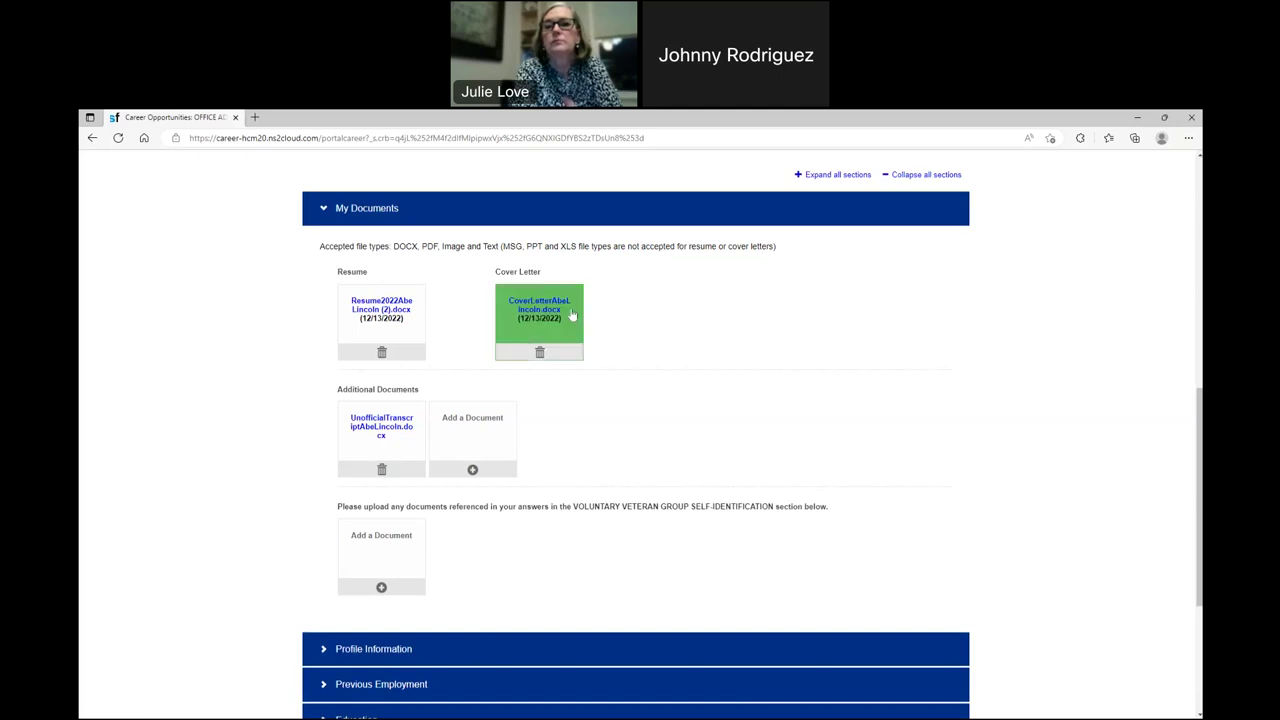
scroll(637, 395, "down", 1)
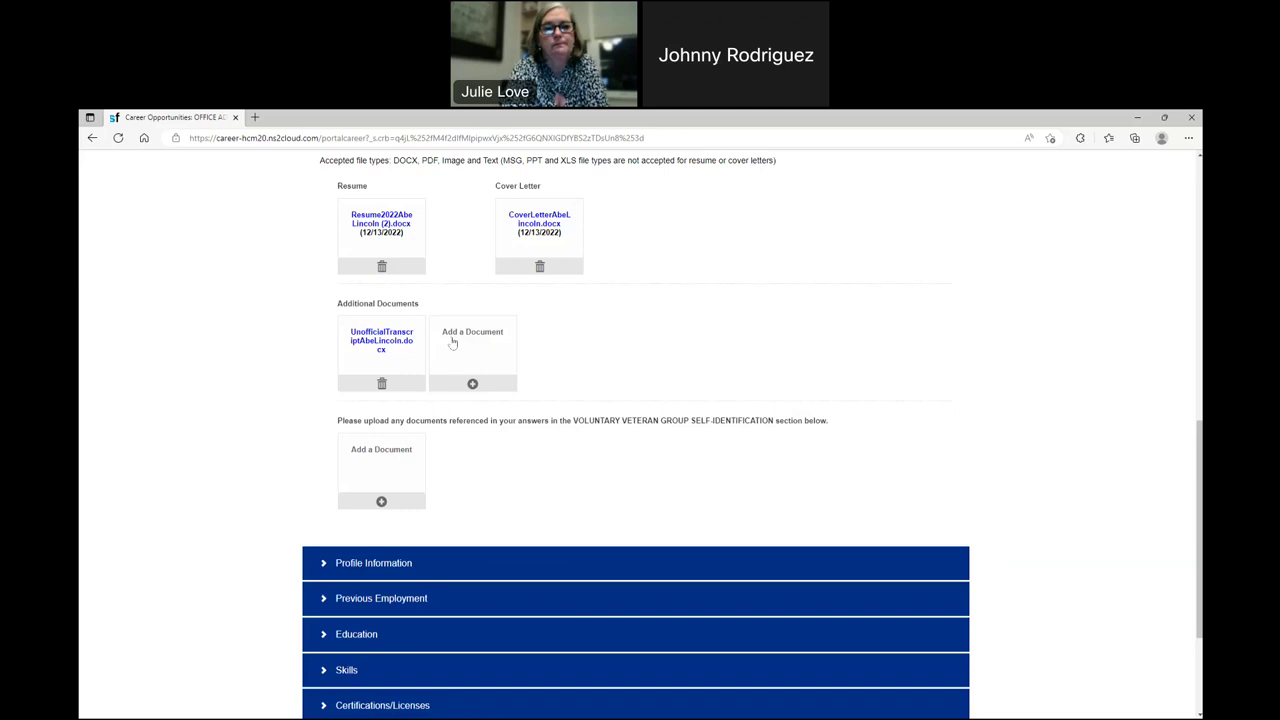
- Expand Profile Information and review the filled contact details and relocation answer Maybe
left_click(331, 563)
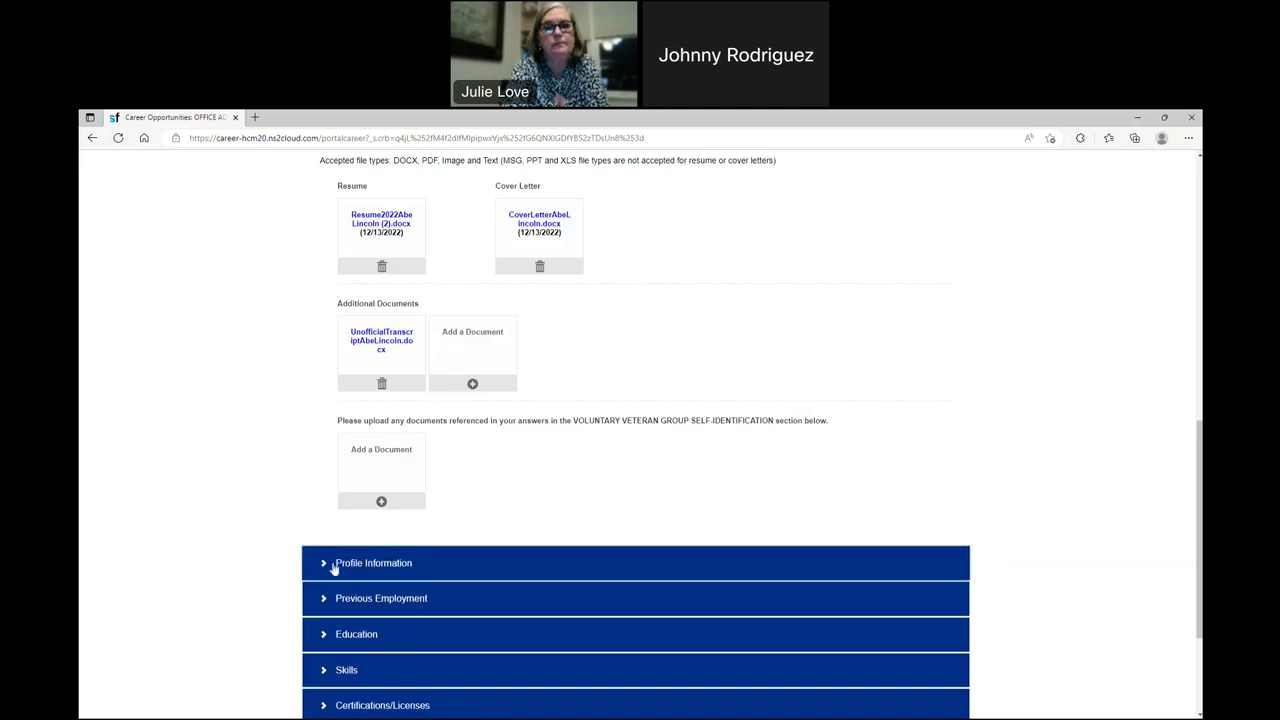
scroll(313, 463, "down", 2)
scroll(313, 463, "down", 1)
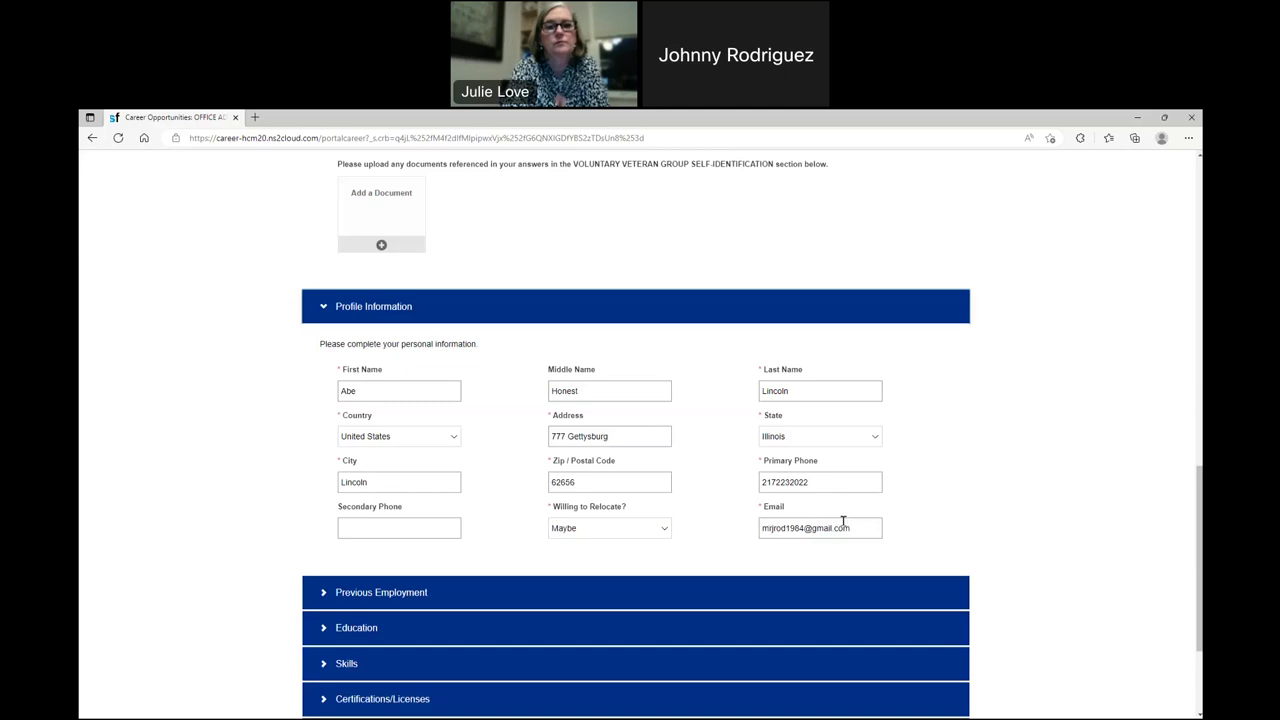
scroll(784, 513, "down", 1)
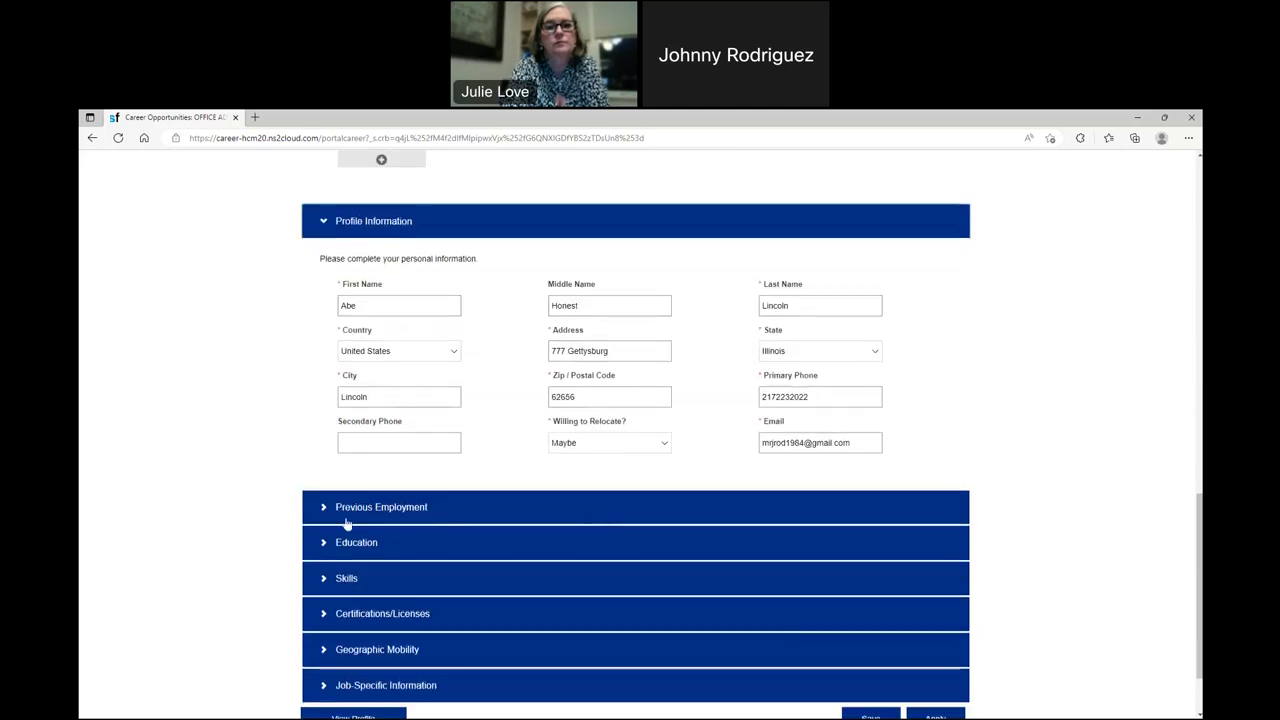
- Expand Previous Employment and review the six listed past jobs and their dates
left_click(323, 506)
scroll(297, 370, "down", 2)
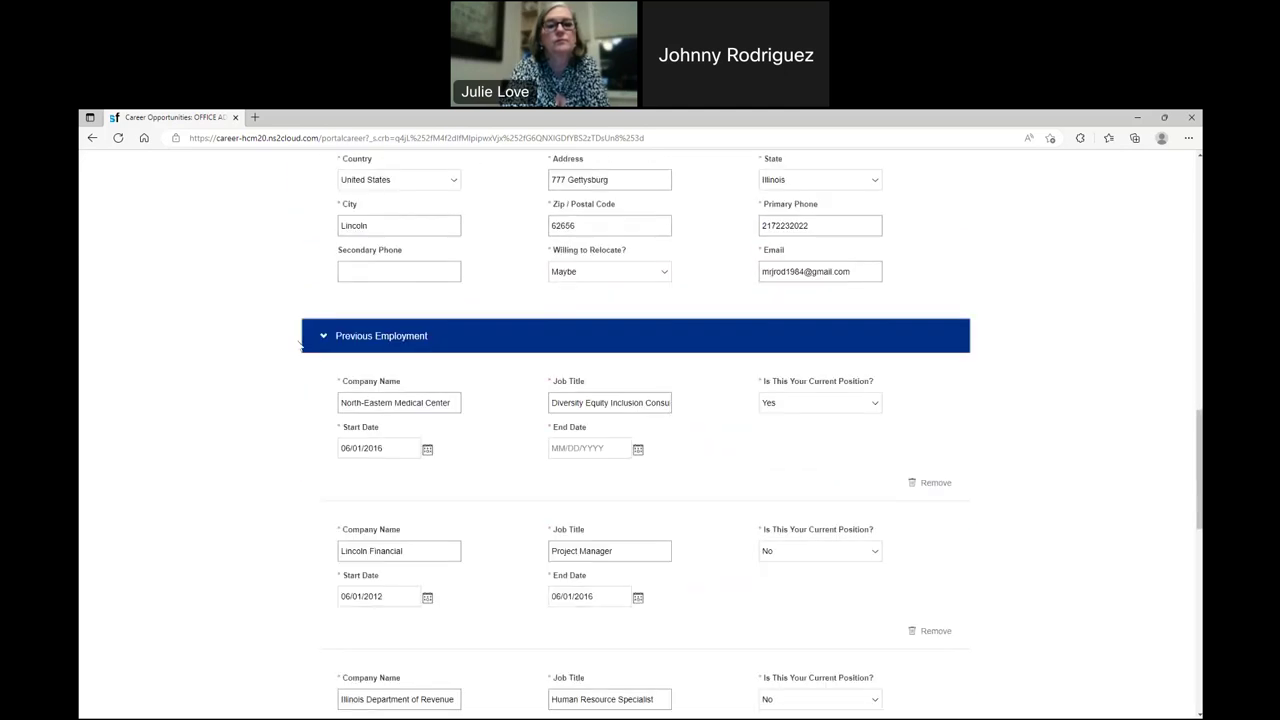
scroll(300, 345, "up", 4)
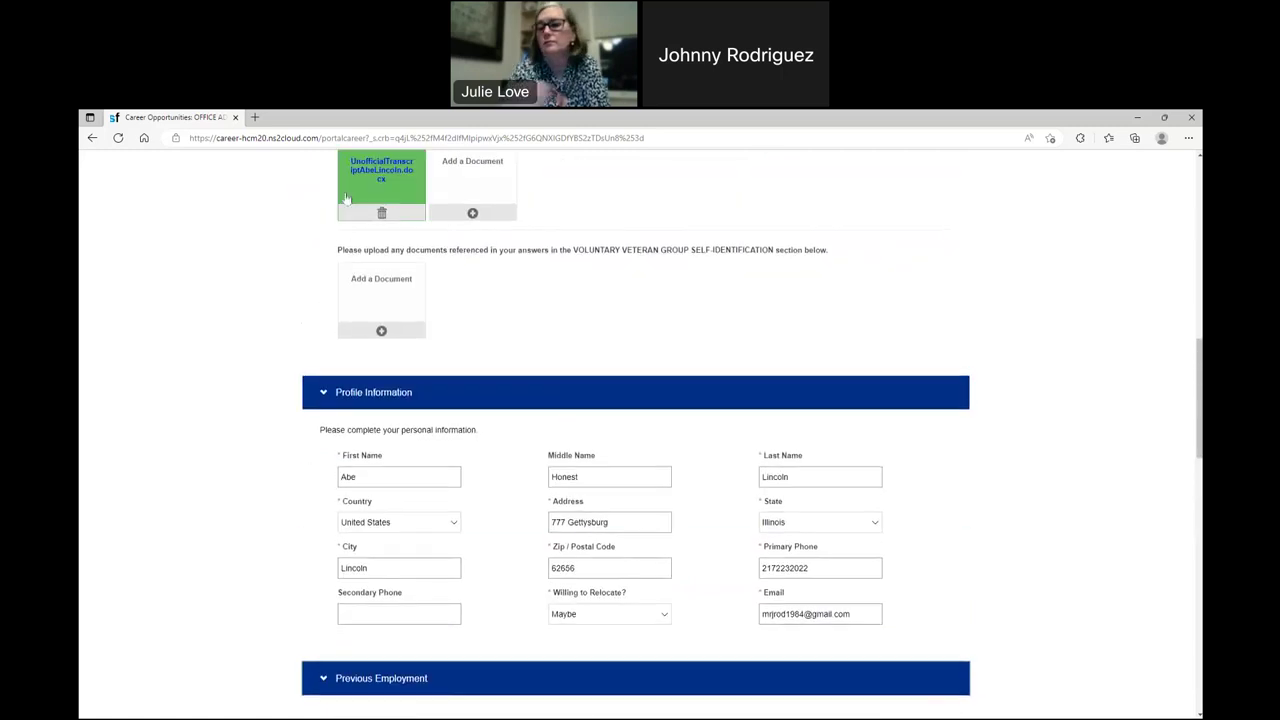
scroll(427, 453, "down", 2)
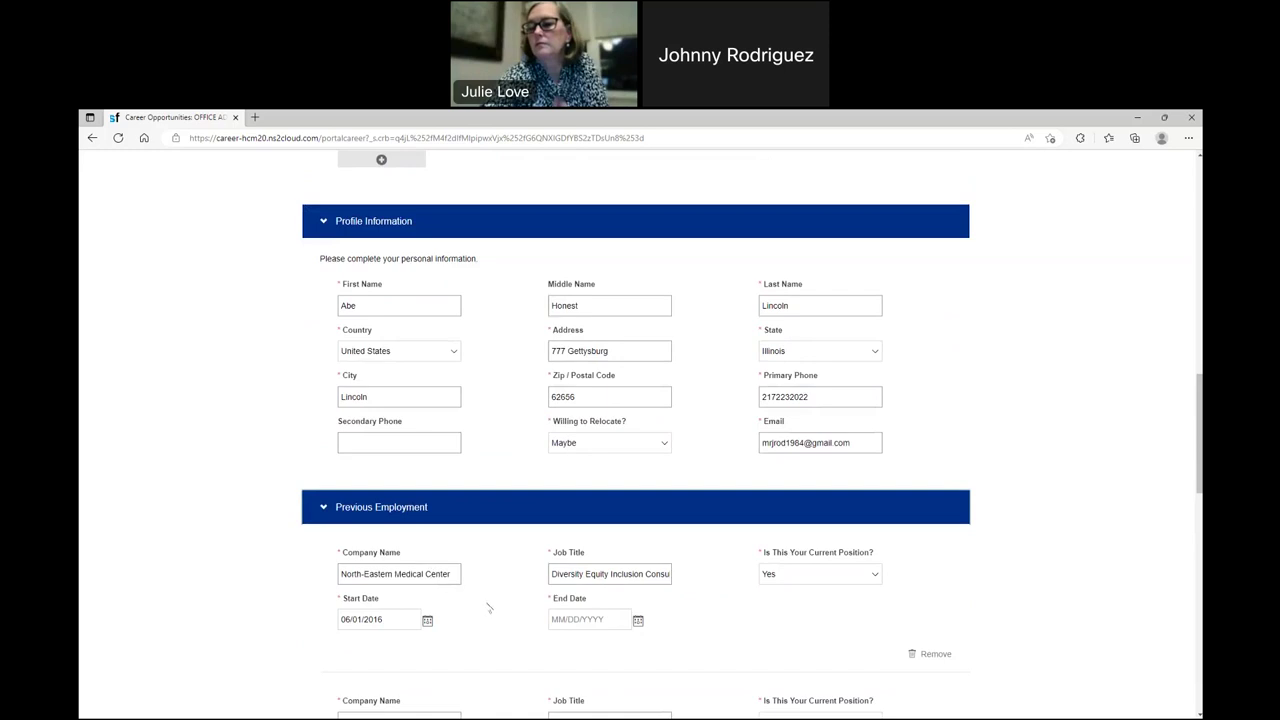
scroll(459, 594, "down", 2)
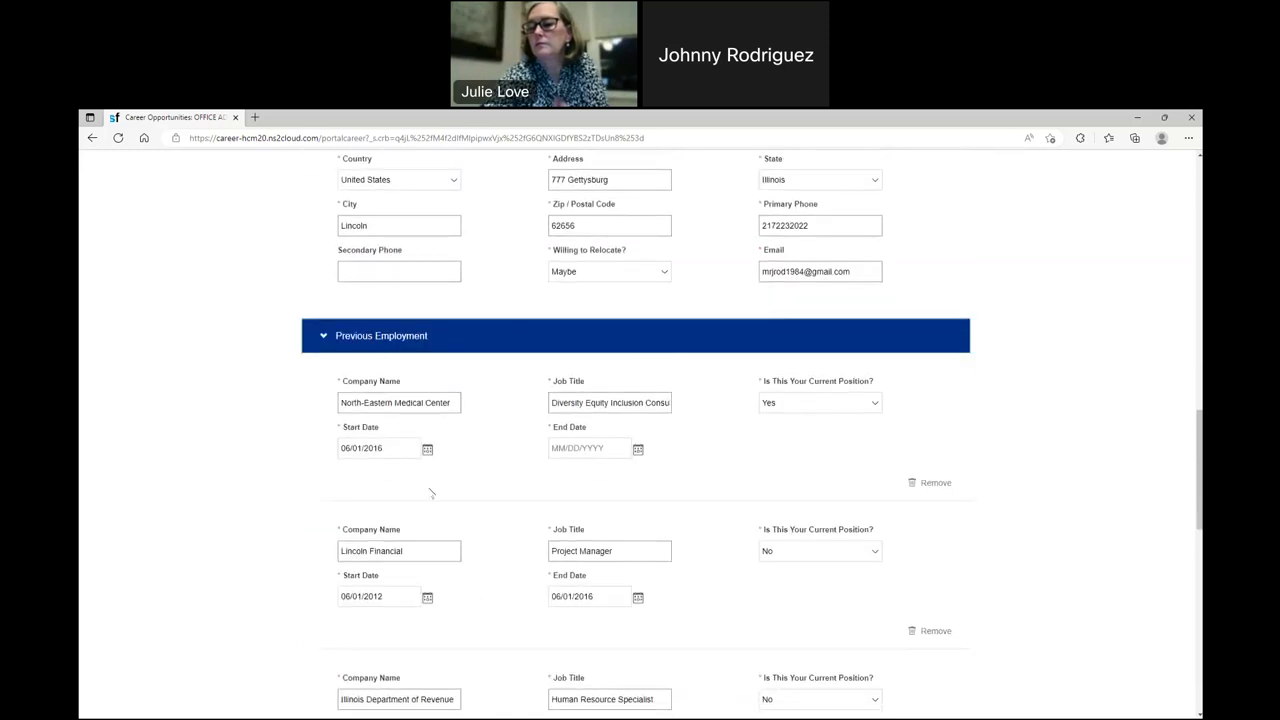
scroll(385, 466, "down", 1)
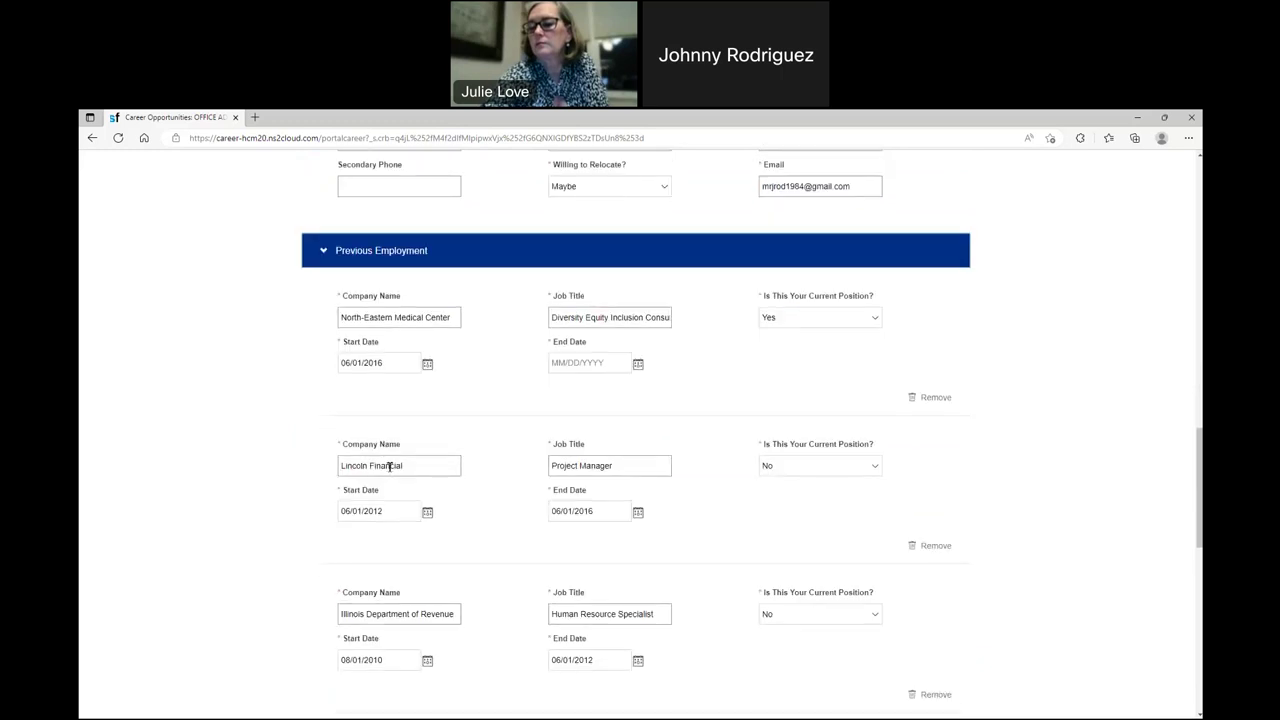
scroll(384, 470, "down", 3)
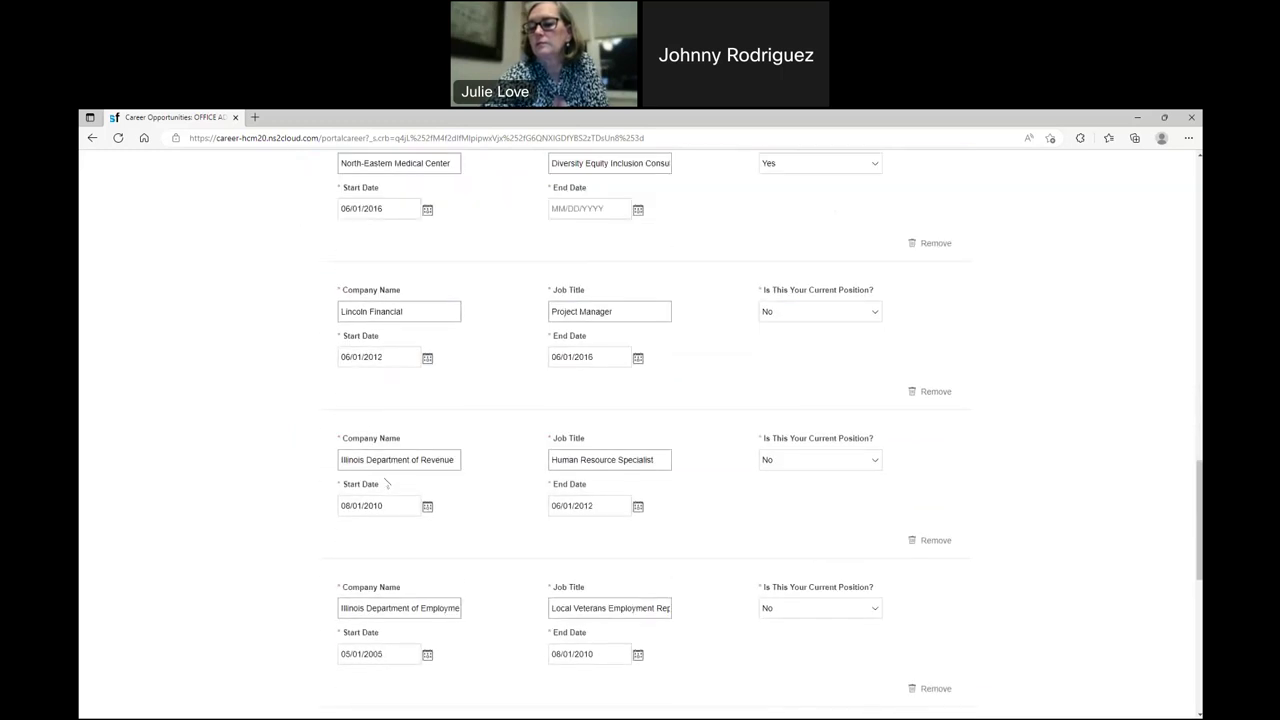
scroll(402, 514, "down", 3)
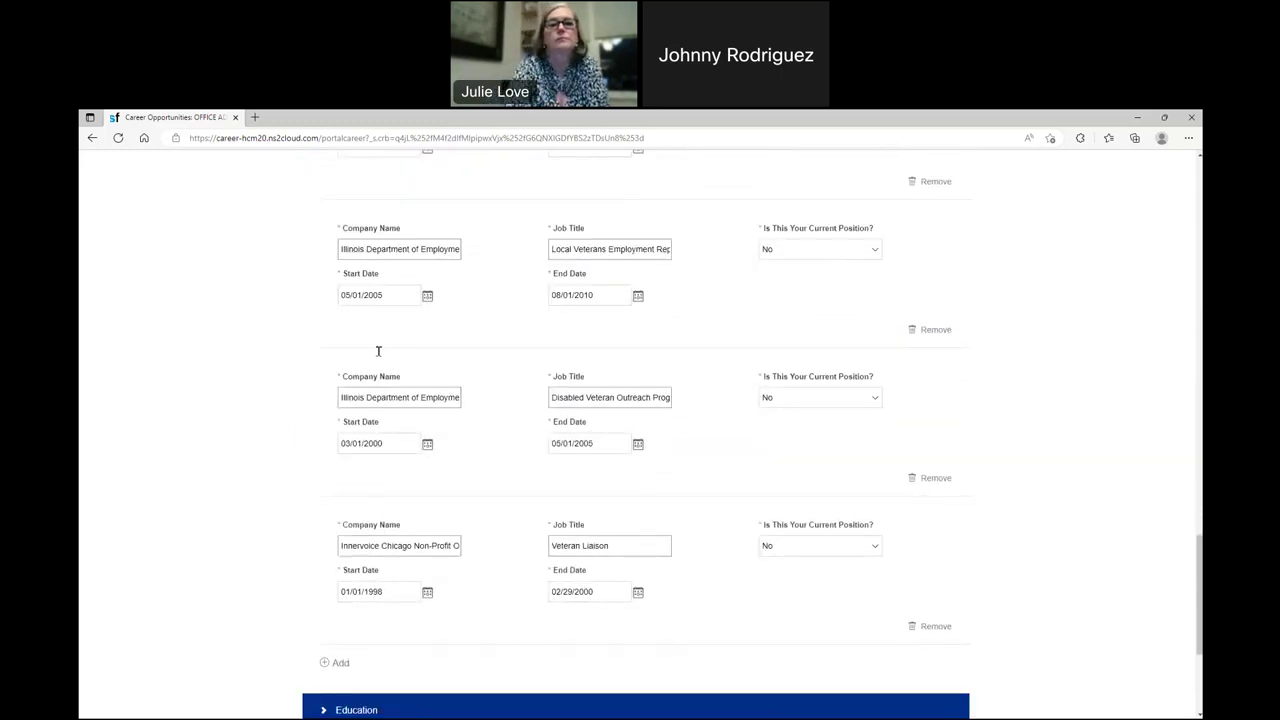
- Add a new employment entry, then remove the blank entry again
left_click(340, 663)
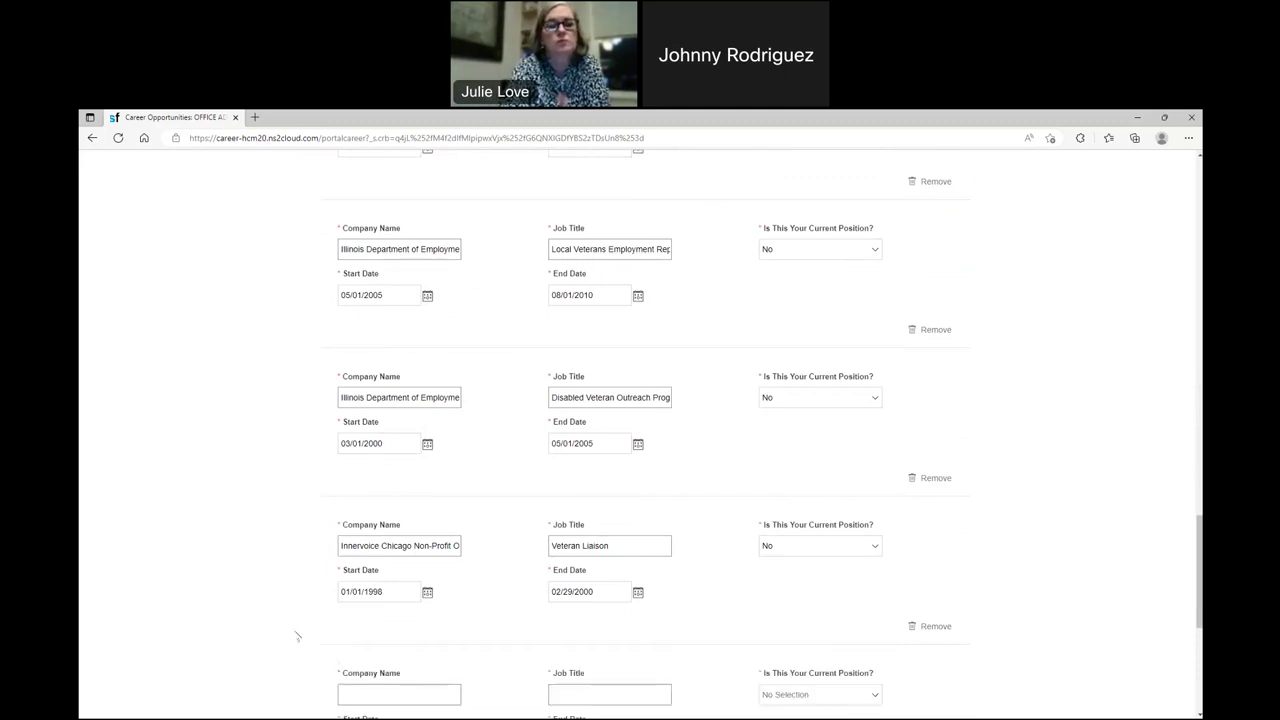
scroll(417, 355, "down", 2)
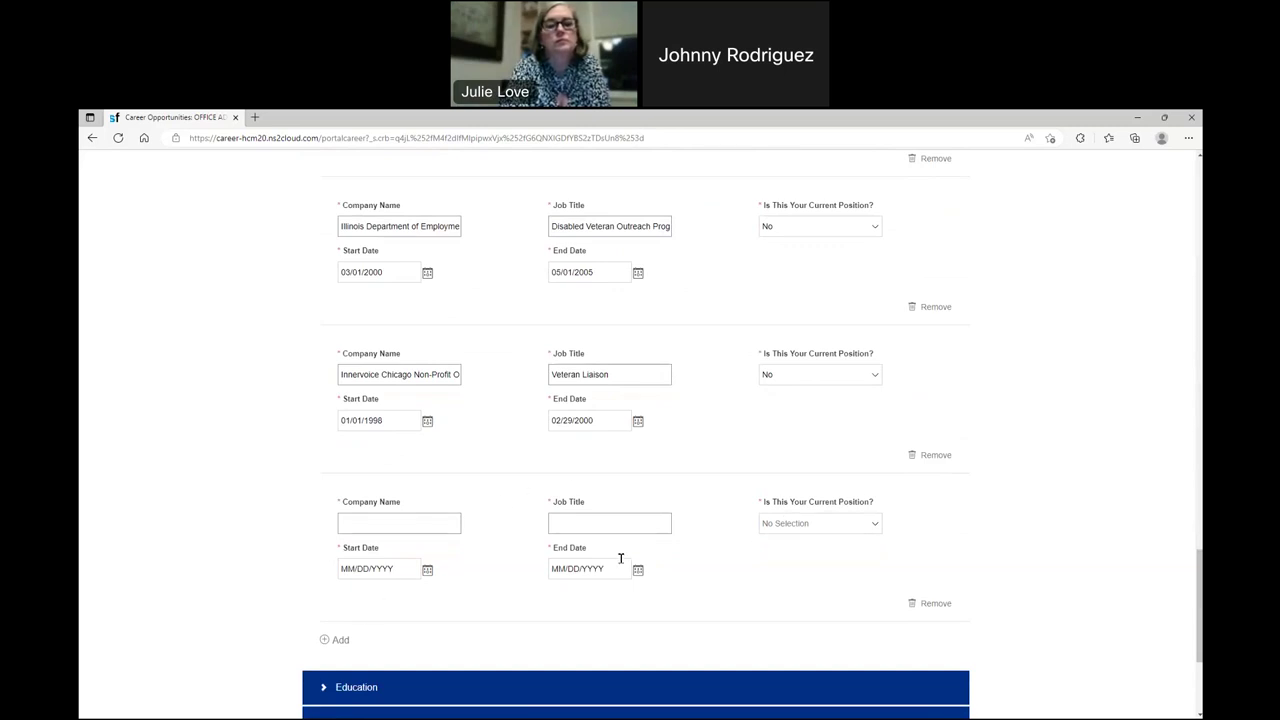
left_click(919, 604)
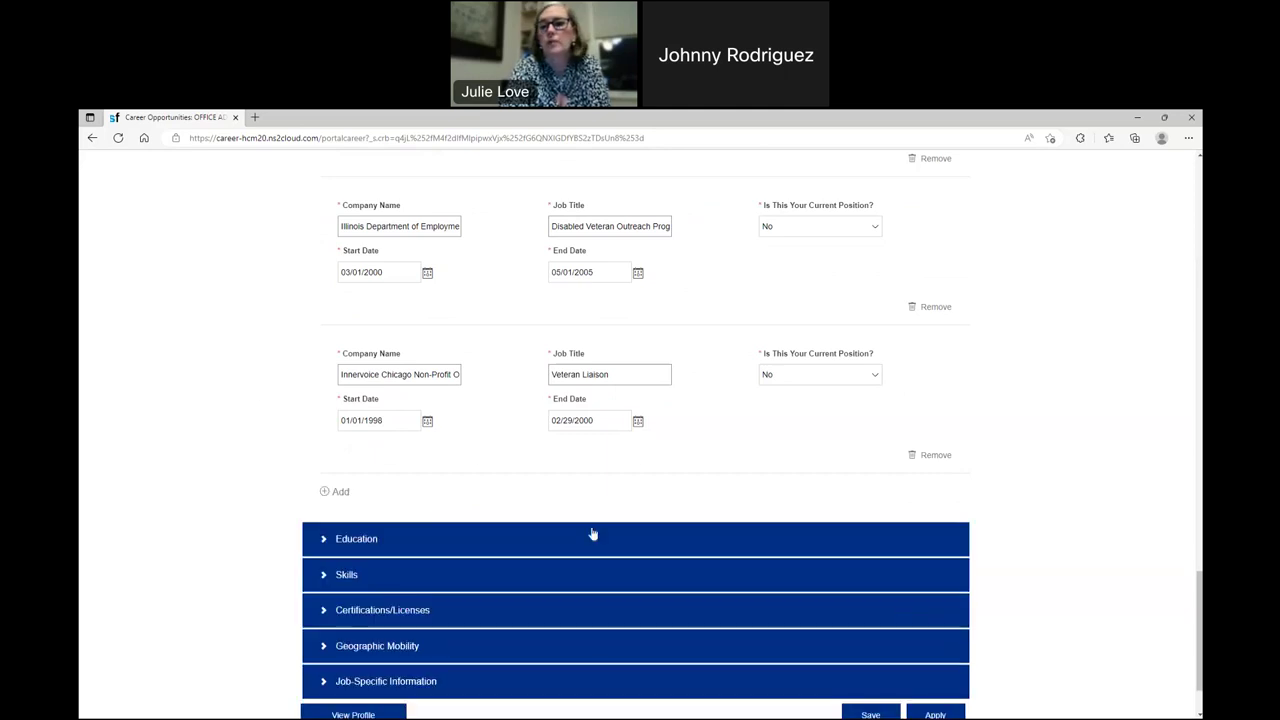
scroll(366, 420, "up", 1)
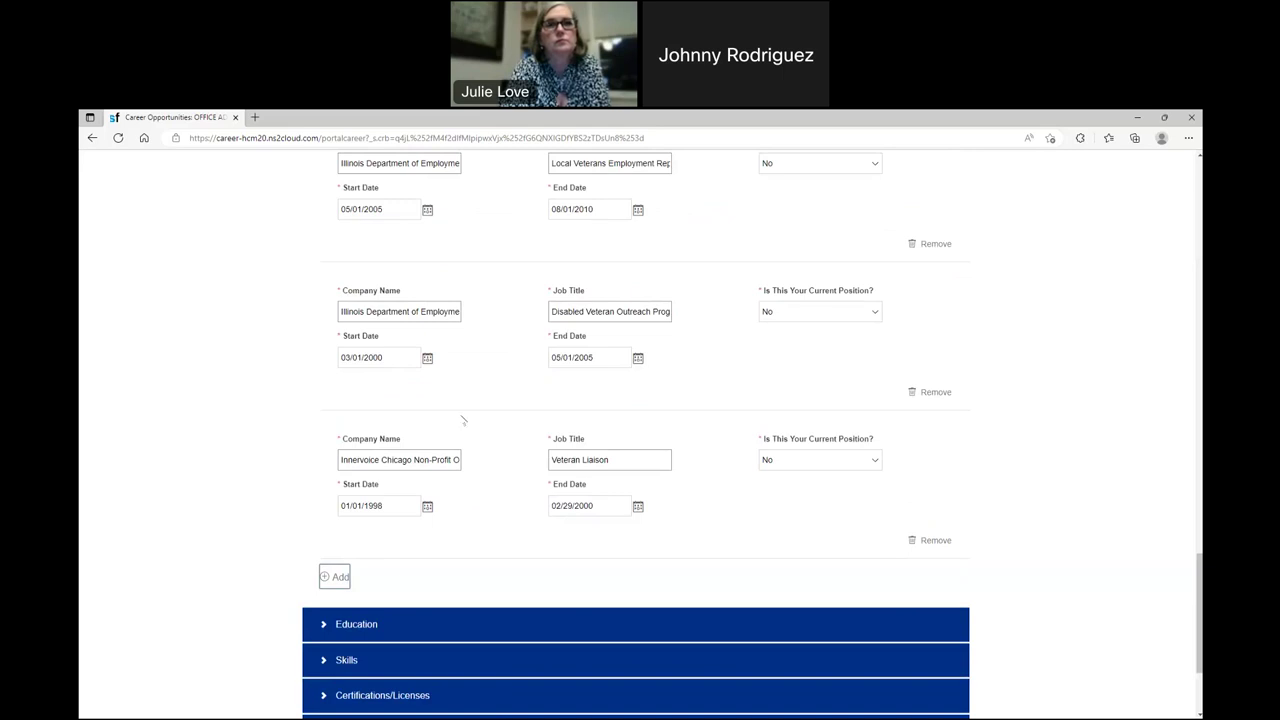
scroll(464, 420, "up", 1)
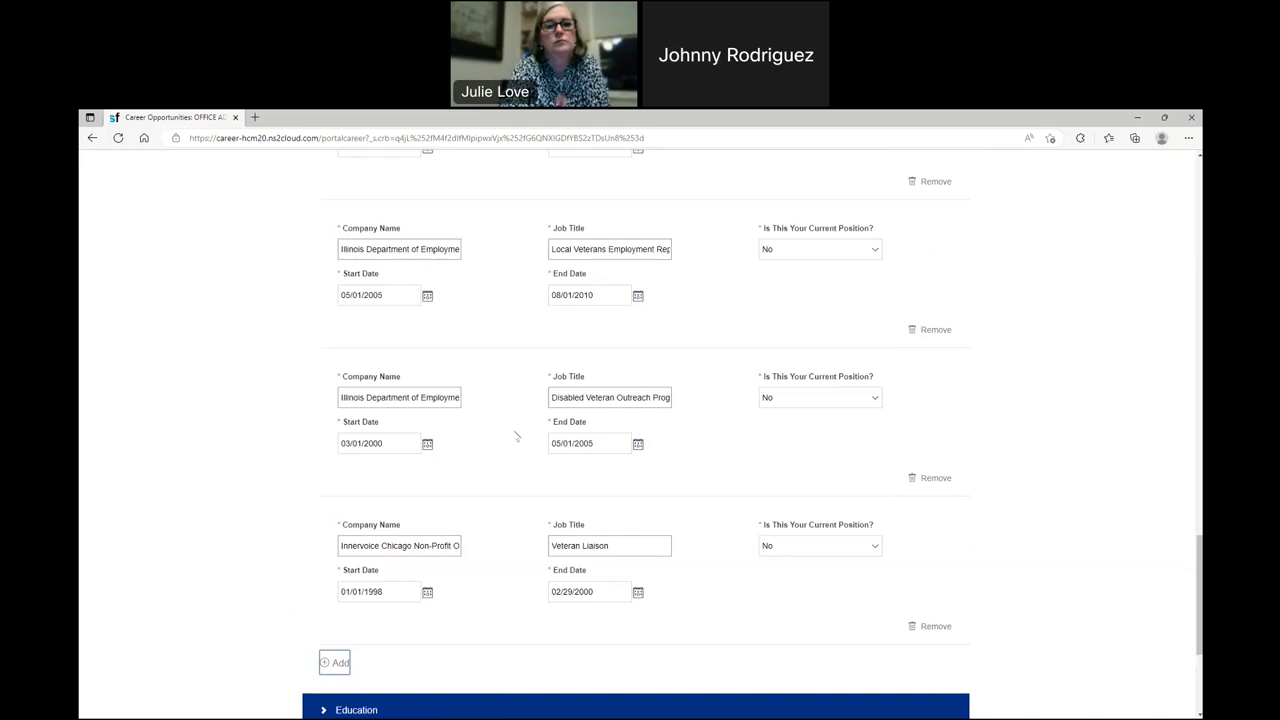
scroll(520, 432, "up", 1)
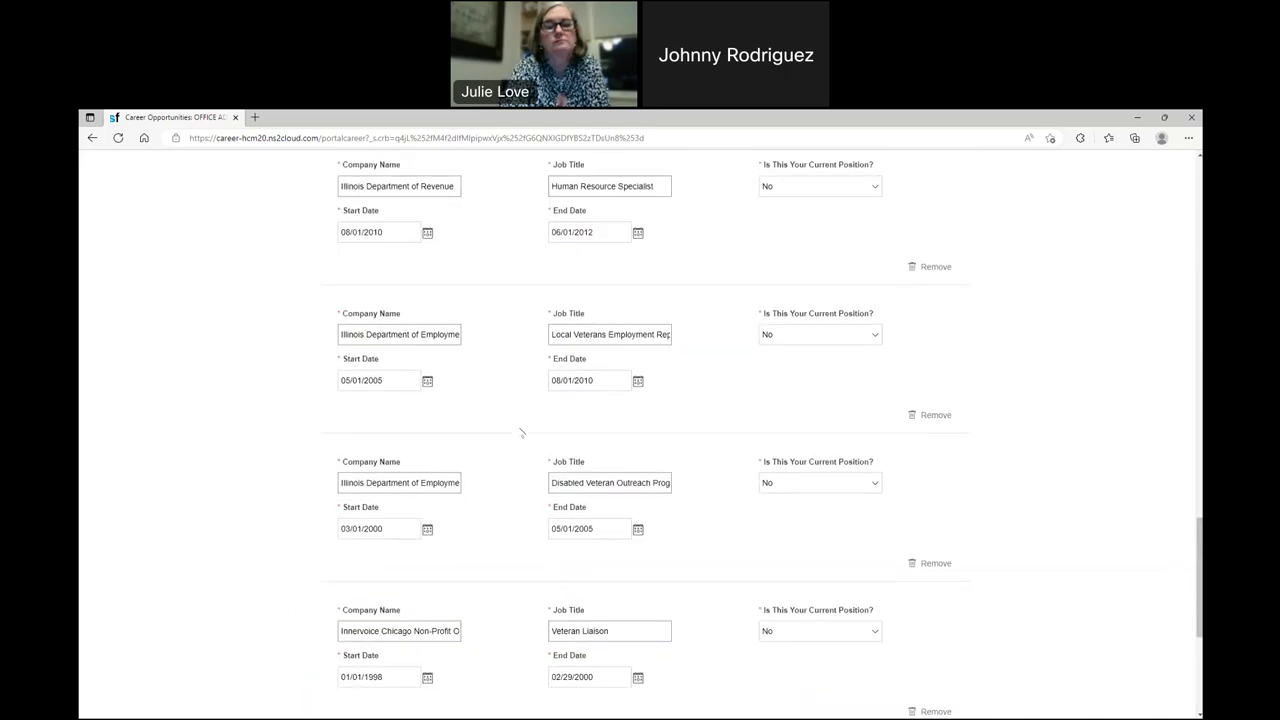
scroll(518, 434, "down", 3)
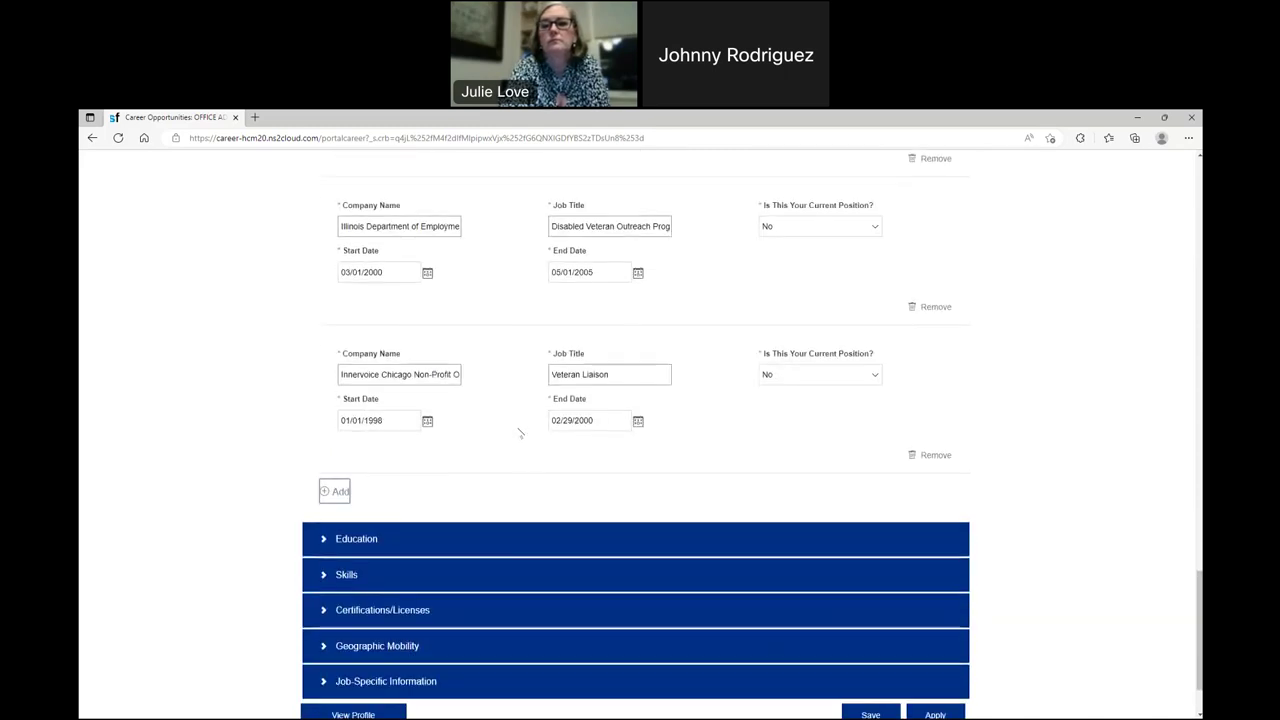
scroll(440, 440, "down", 1)
- Expand the Education section and review the existing degree entries
left_click(323, 452)
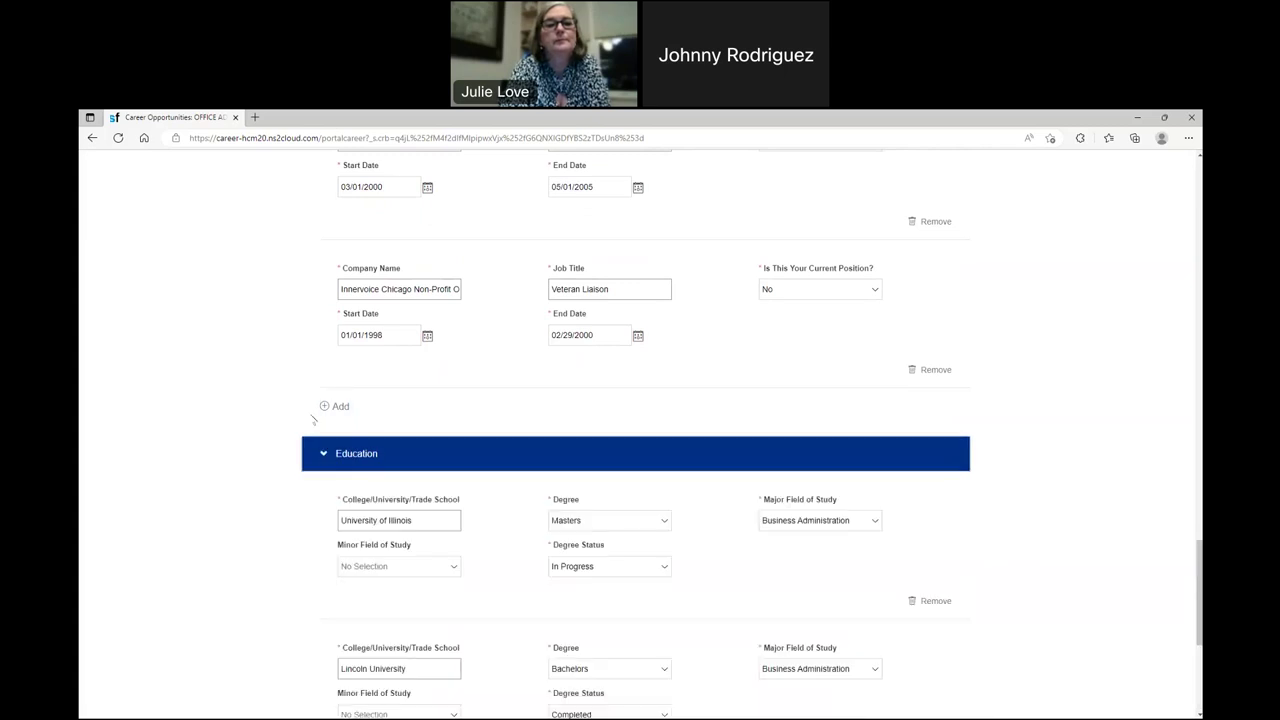
scroll(305, 411, "down", 1)
scroll(305, 411, "down", 1)
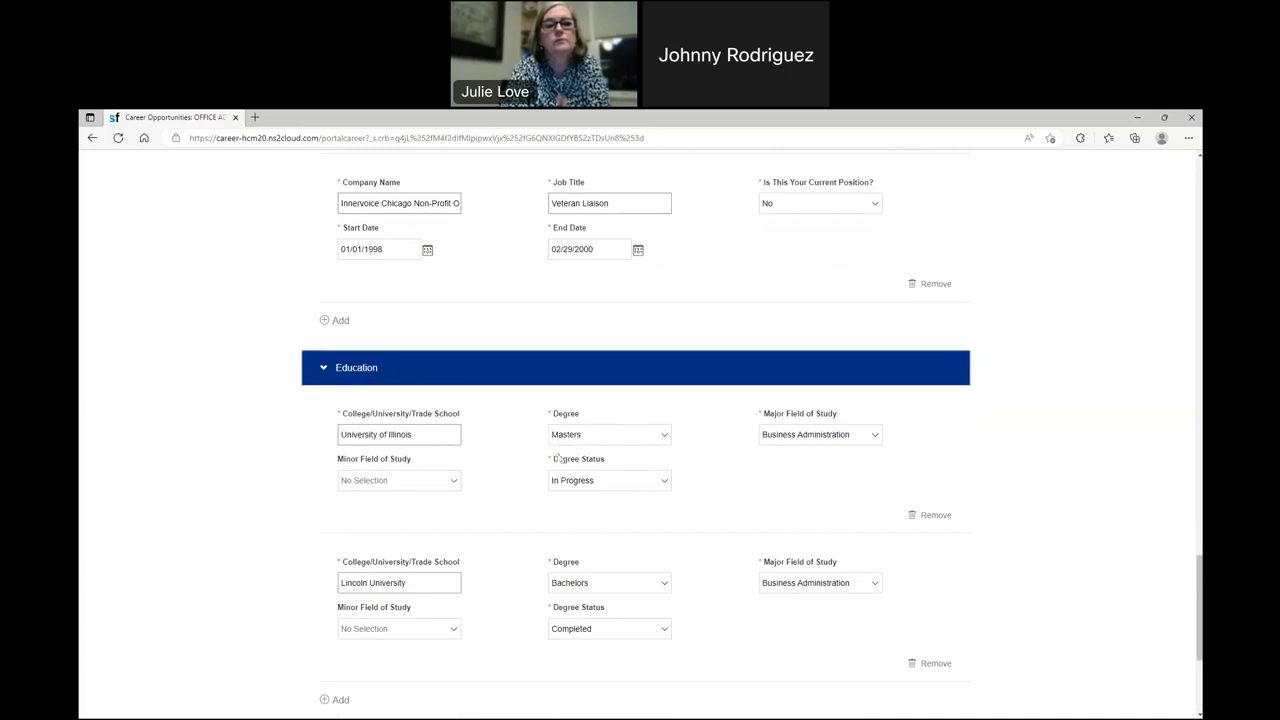
scroll(481, 478, "down", 1)
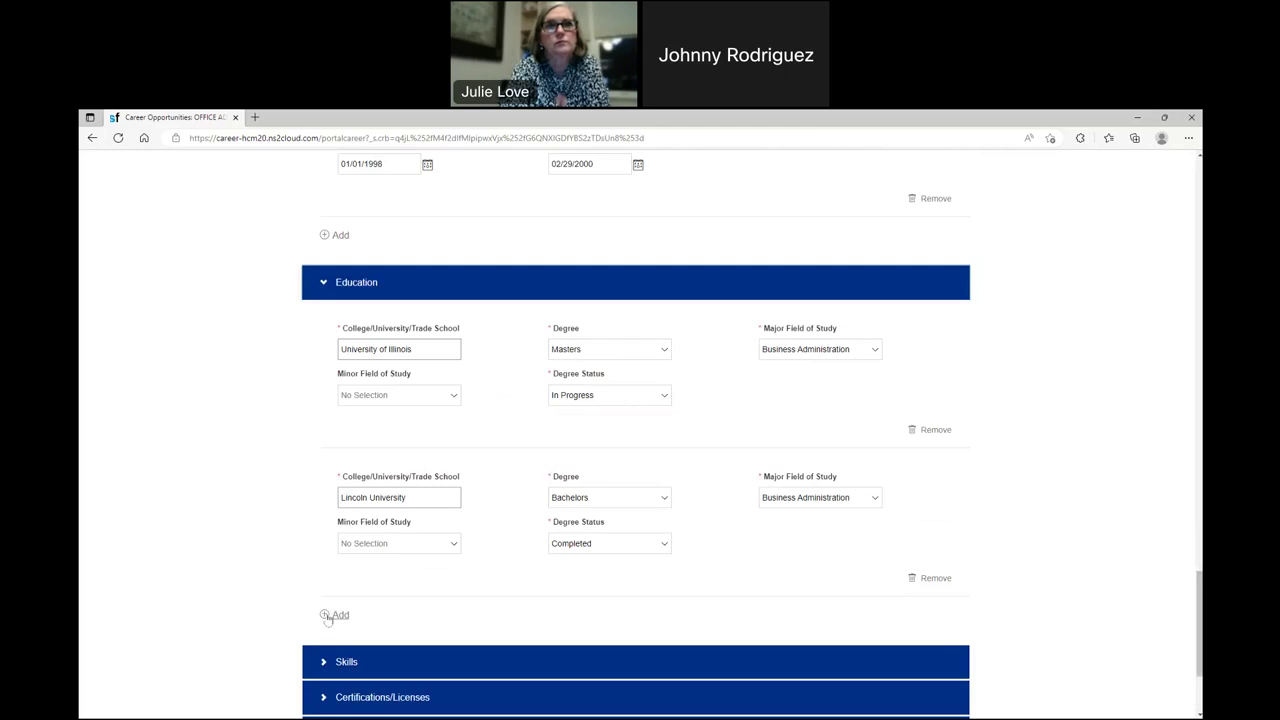
- Add a new education entry with degree Bachelors and status In Progress
left_click(328, 617)
scroll(350, 566, "down", 2)
left_click(631, 477)
left_click(660, 478)
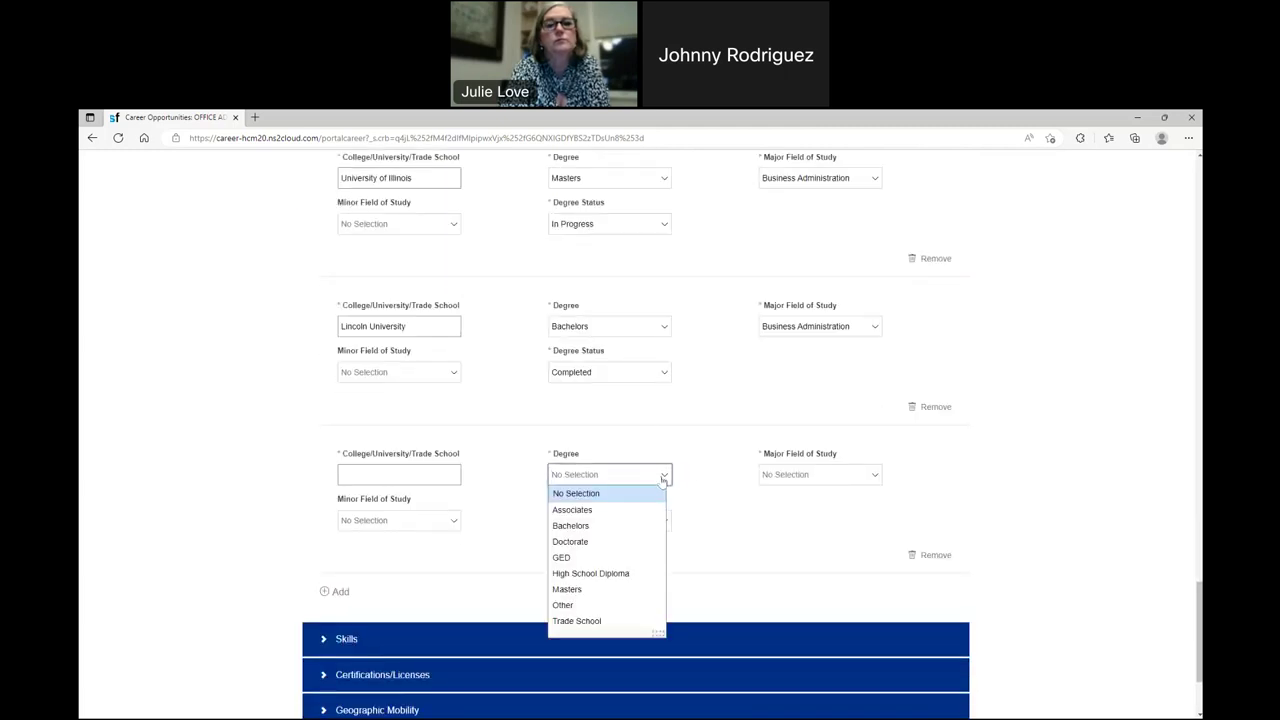
scroll(630, 505, "down", 3)
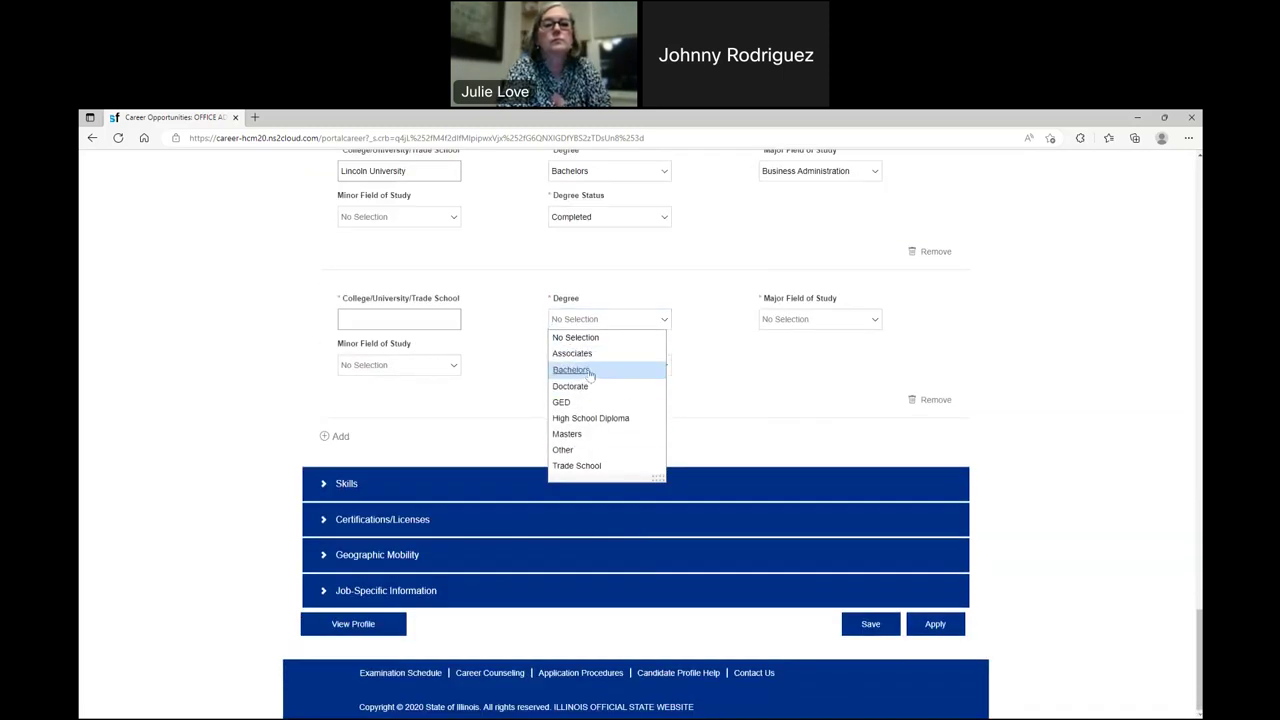
left_click(588, 372)
left_click(604, 366)
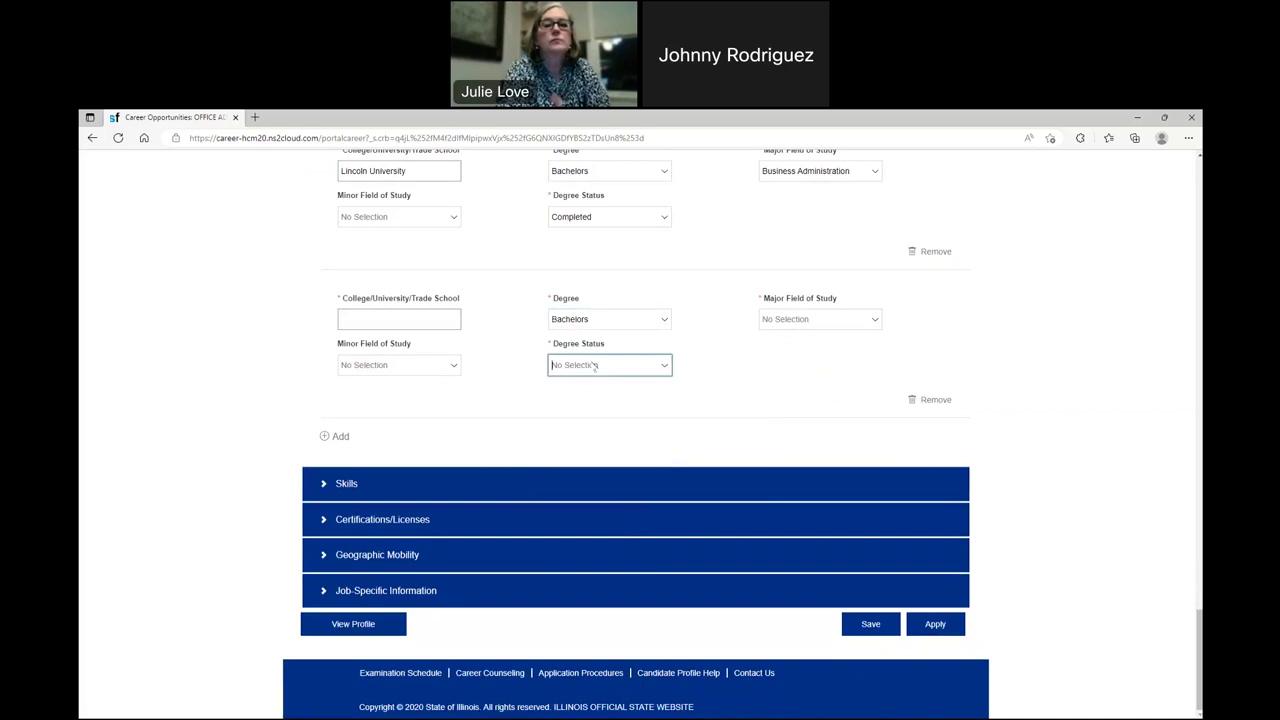
left_click(604, 366)
left_click(604, 366)
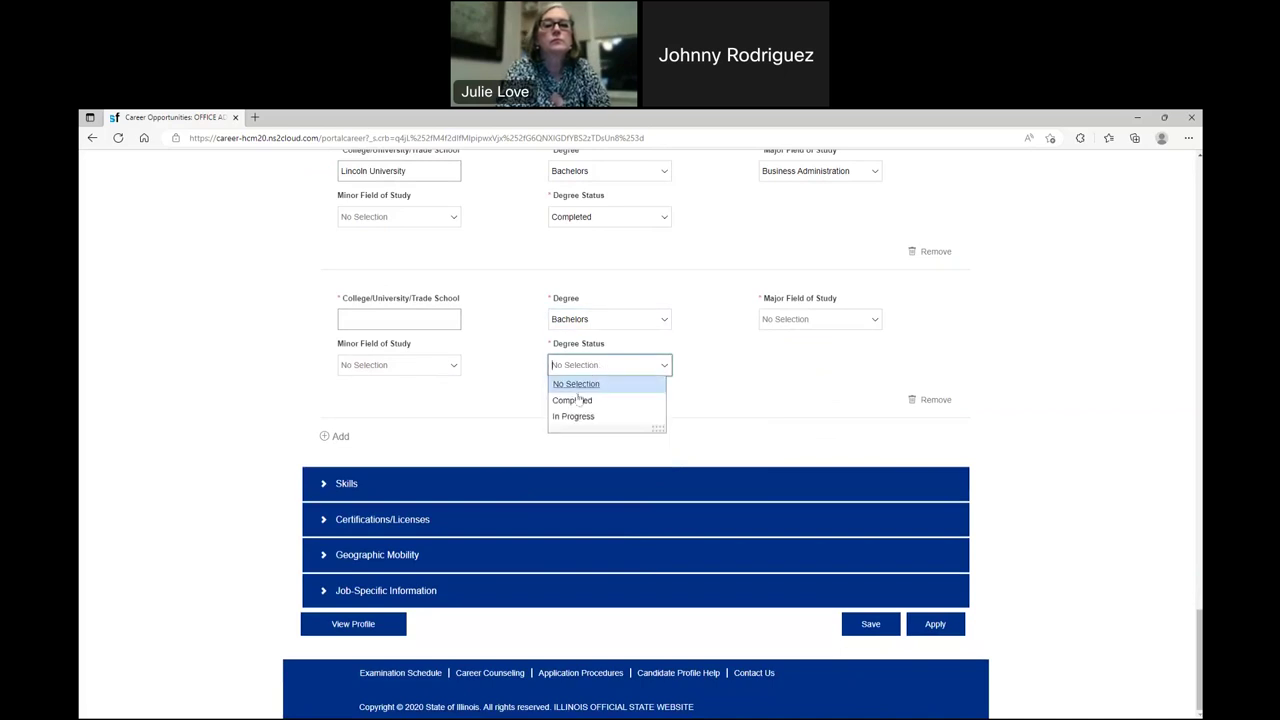
left_click(575, 416)
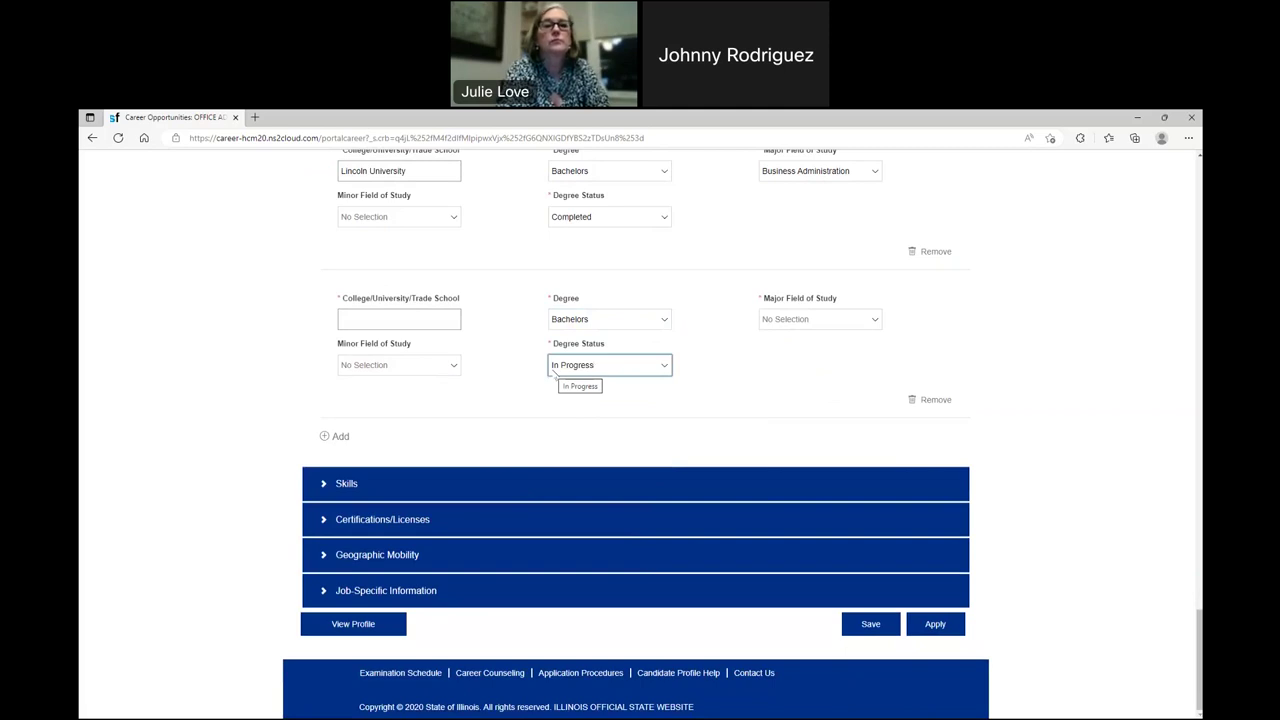
- Enter City Colleges of Chicago as the school and General Studies as the major
left_click(395, 324)
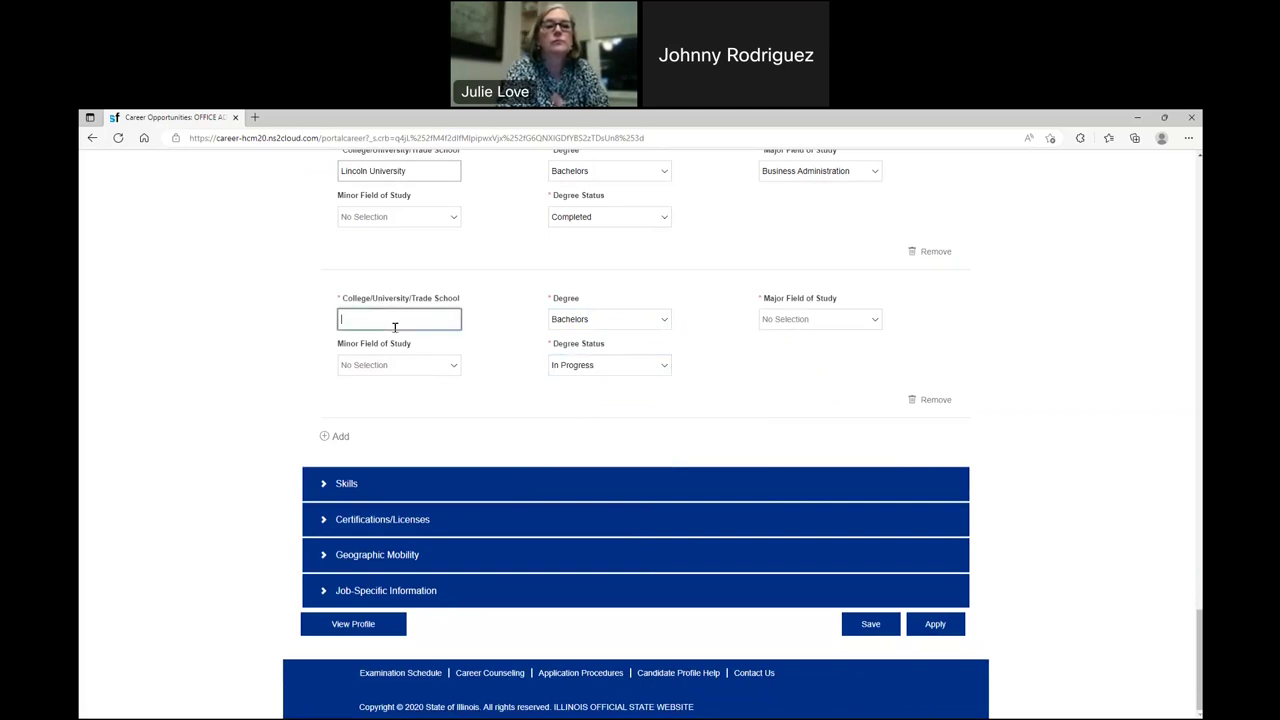
type("City")
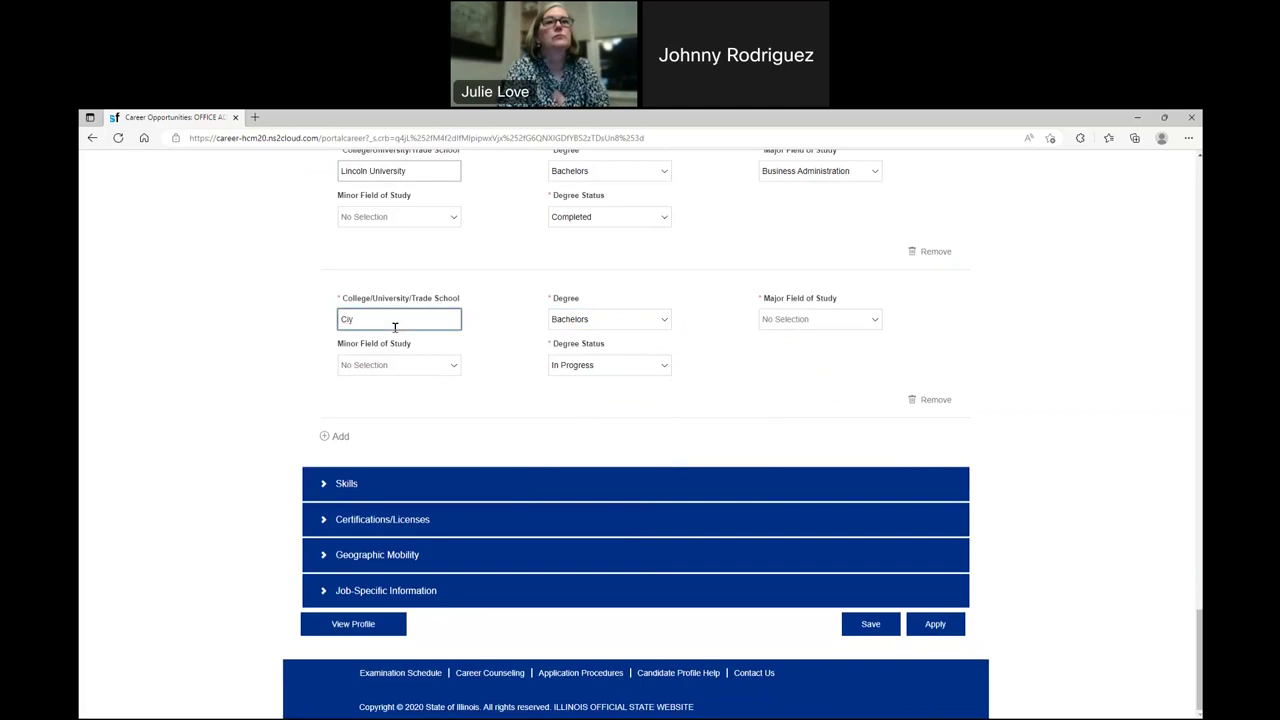
type(" Colleges")
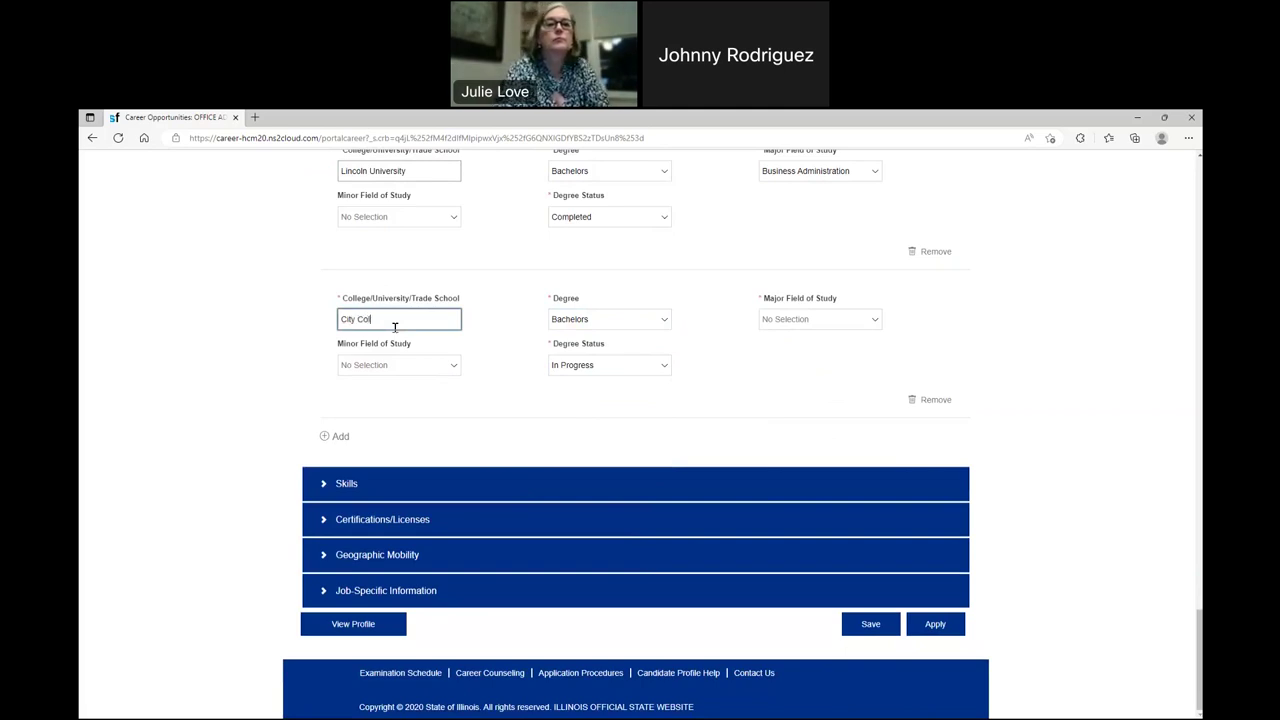
key("BackSpace")
key("BackSpace")
key("BackSpace")
type("eg")
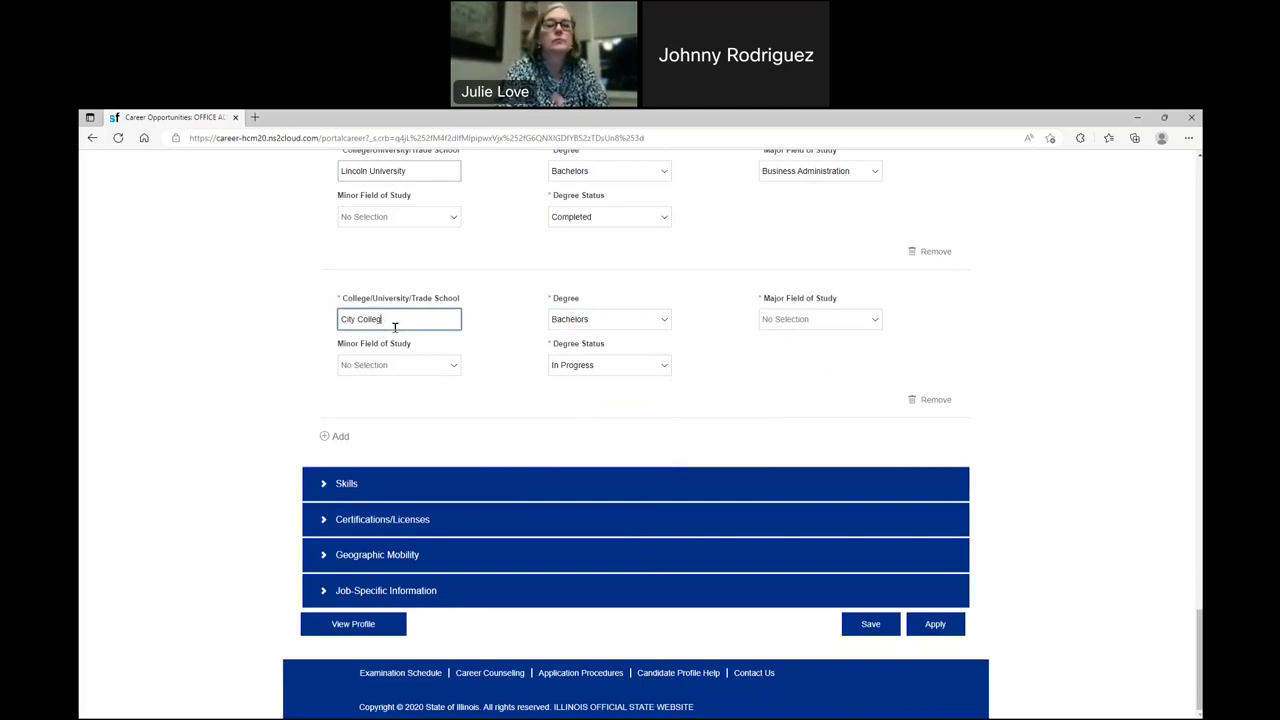
type("es of Chicago")
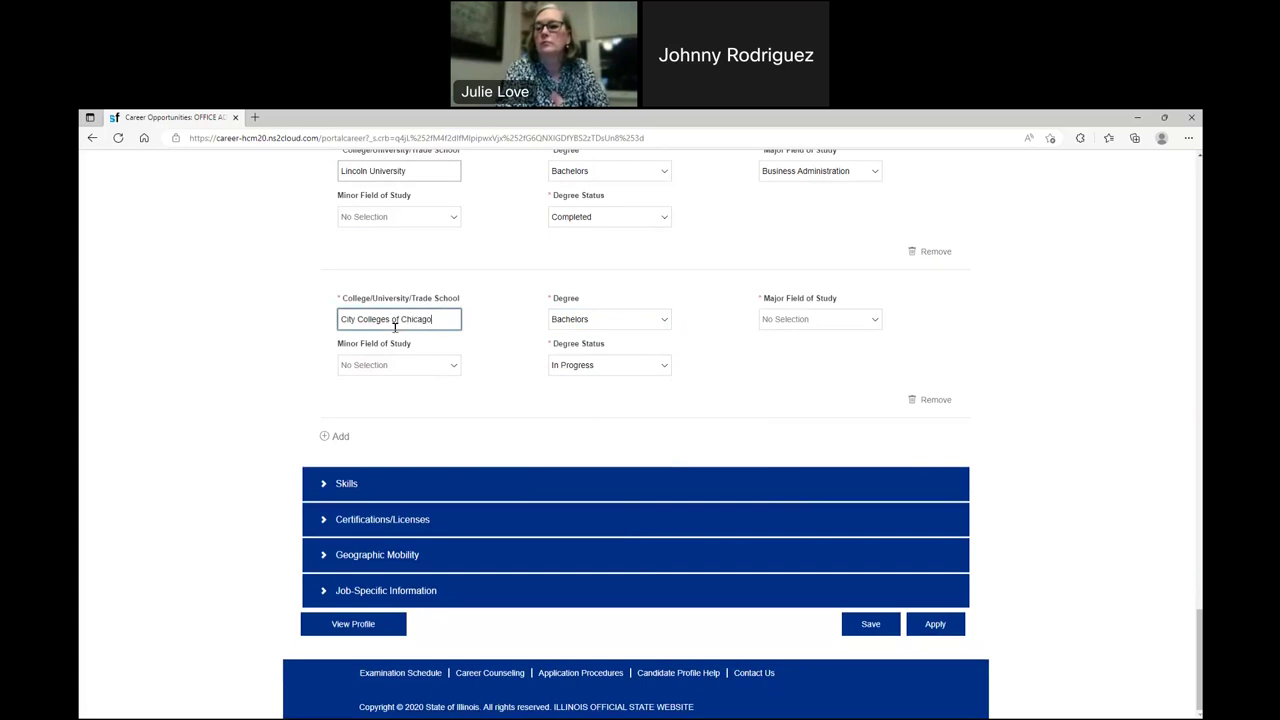
left_click(862, 321)
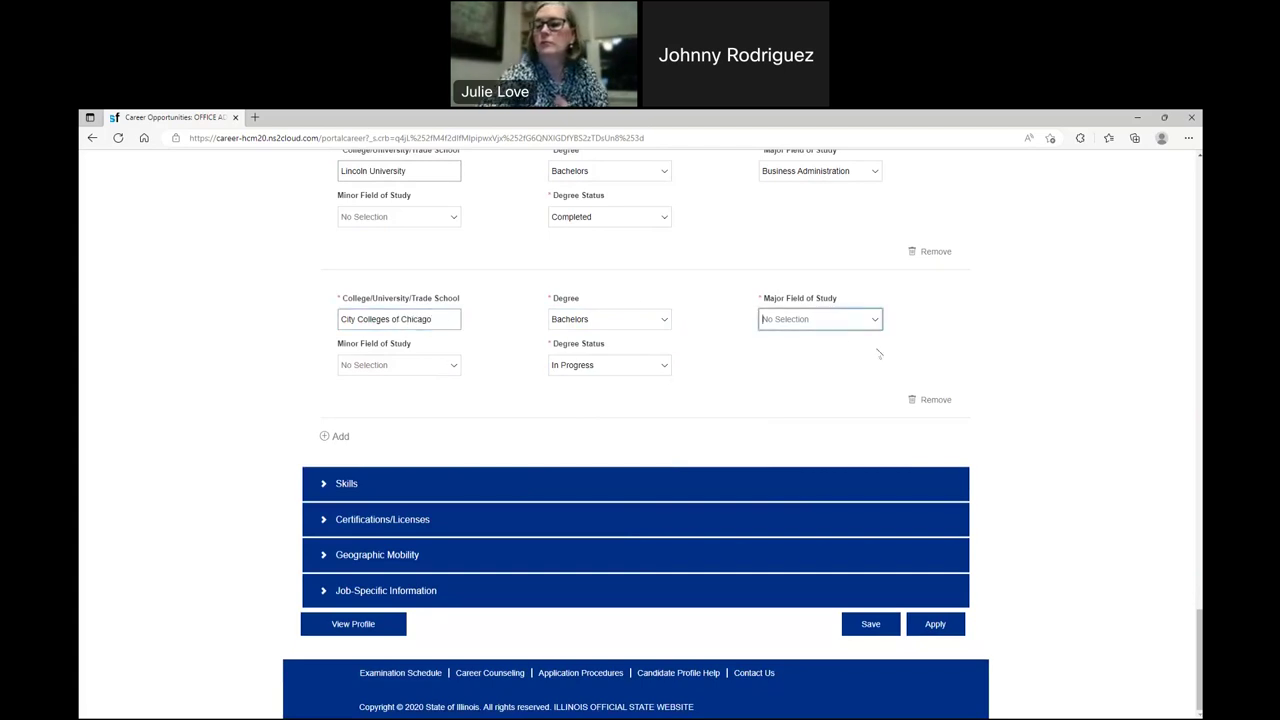
scroll(801, 590, "down", 3)
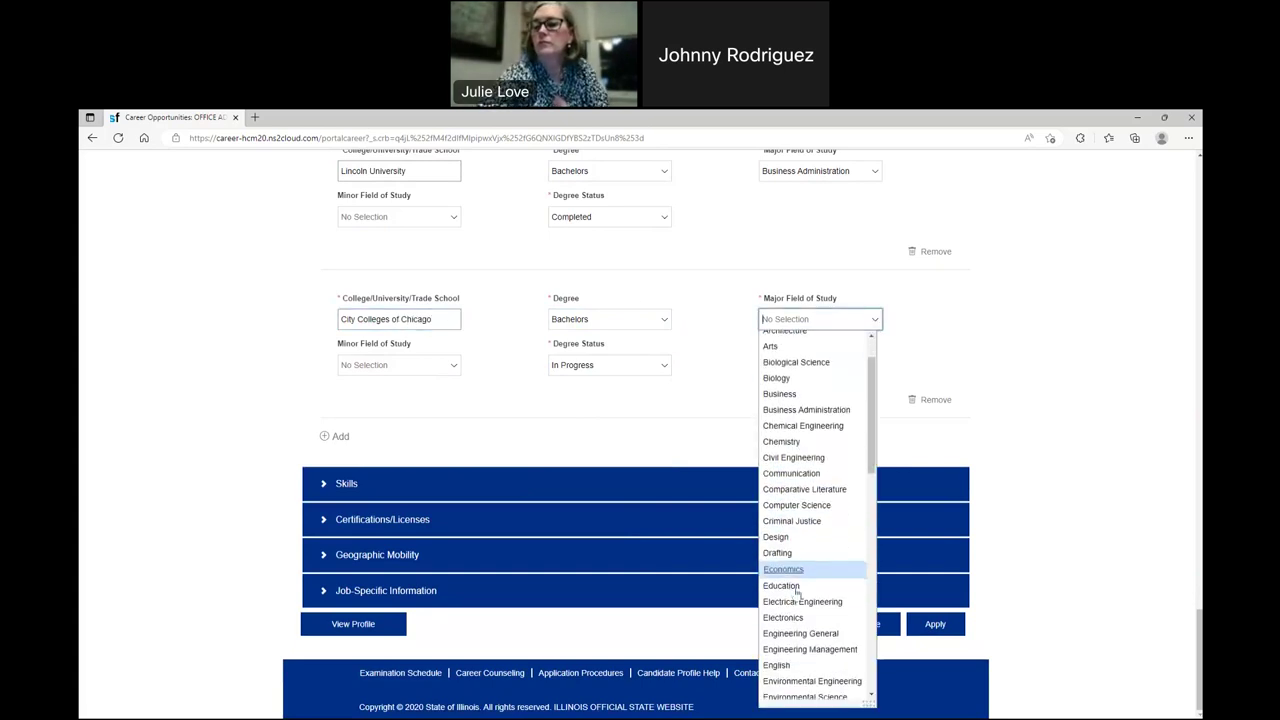
scroll(801, 592, "down", 2)
left_click(812, 572)
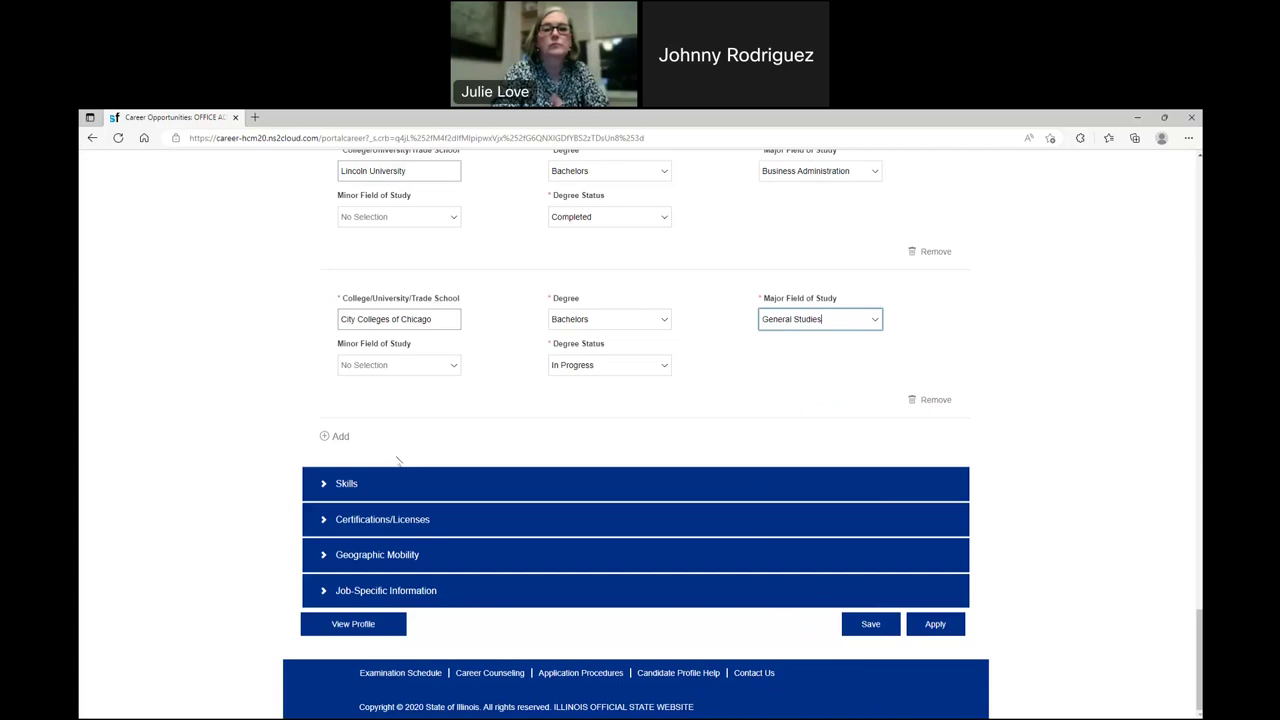
left_click(352, 483)
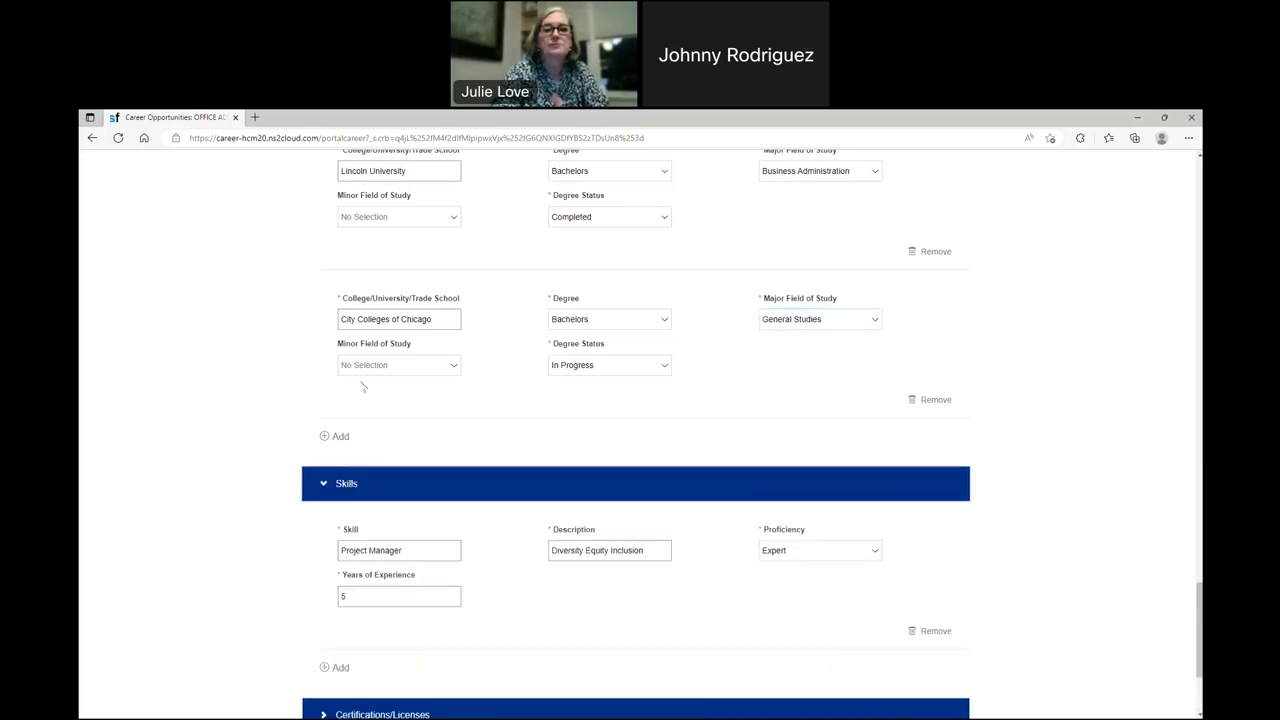
- Expand Certifications/Licenses and keep the Project Manager skill proficiency at Expert
scroll(363, 387, "down", 2)
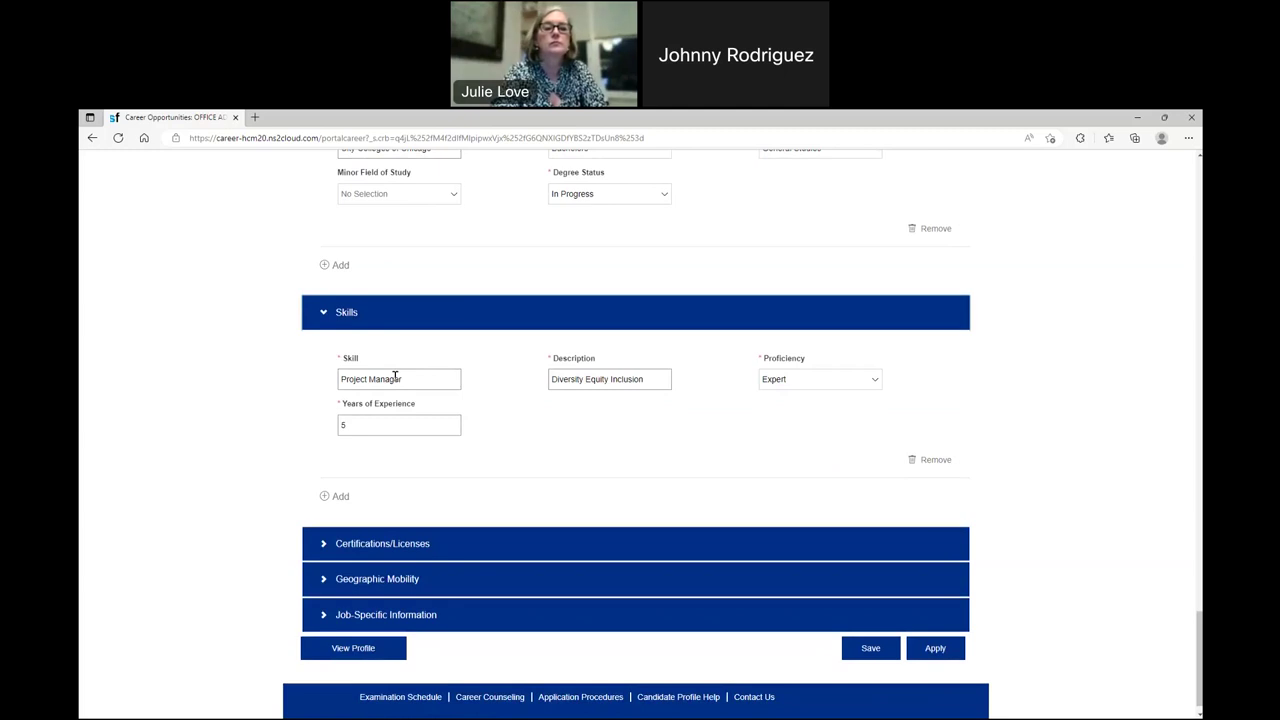
left_click(325, 545)
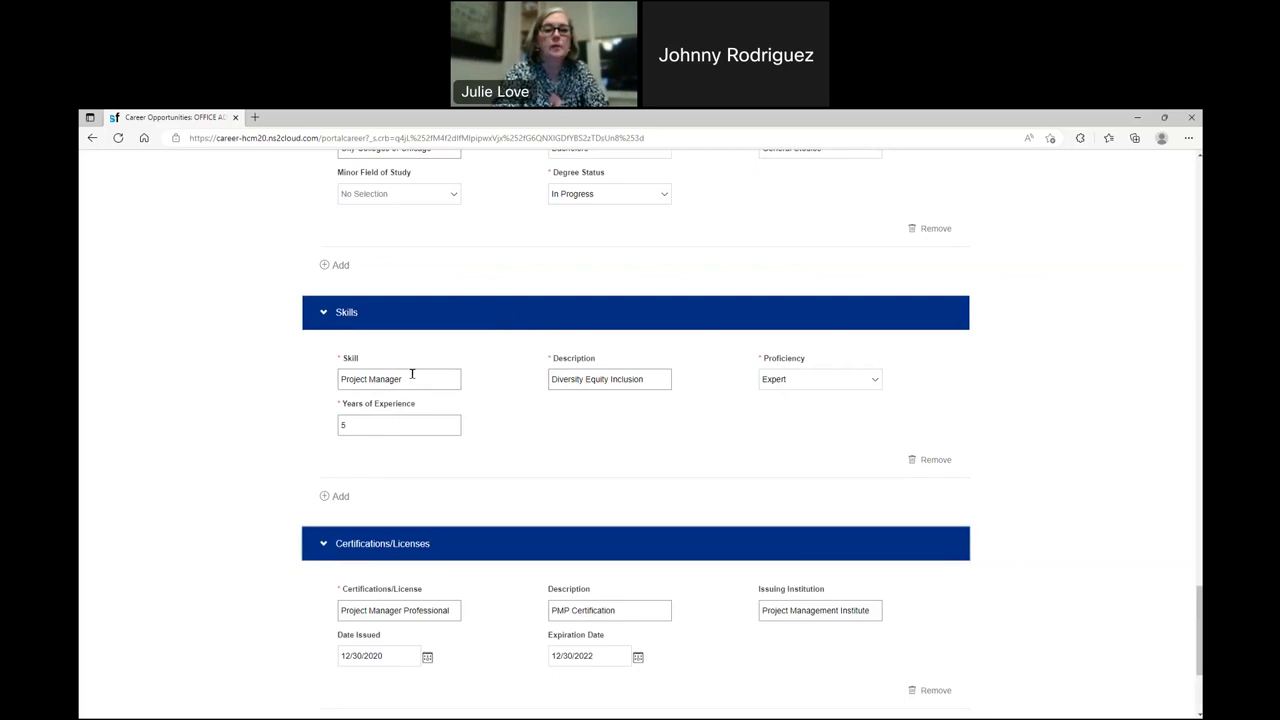
left_click(820, 383)
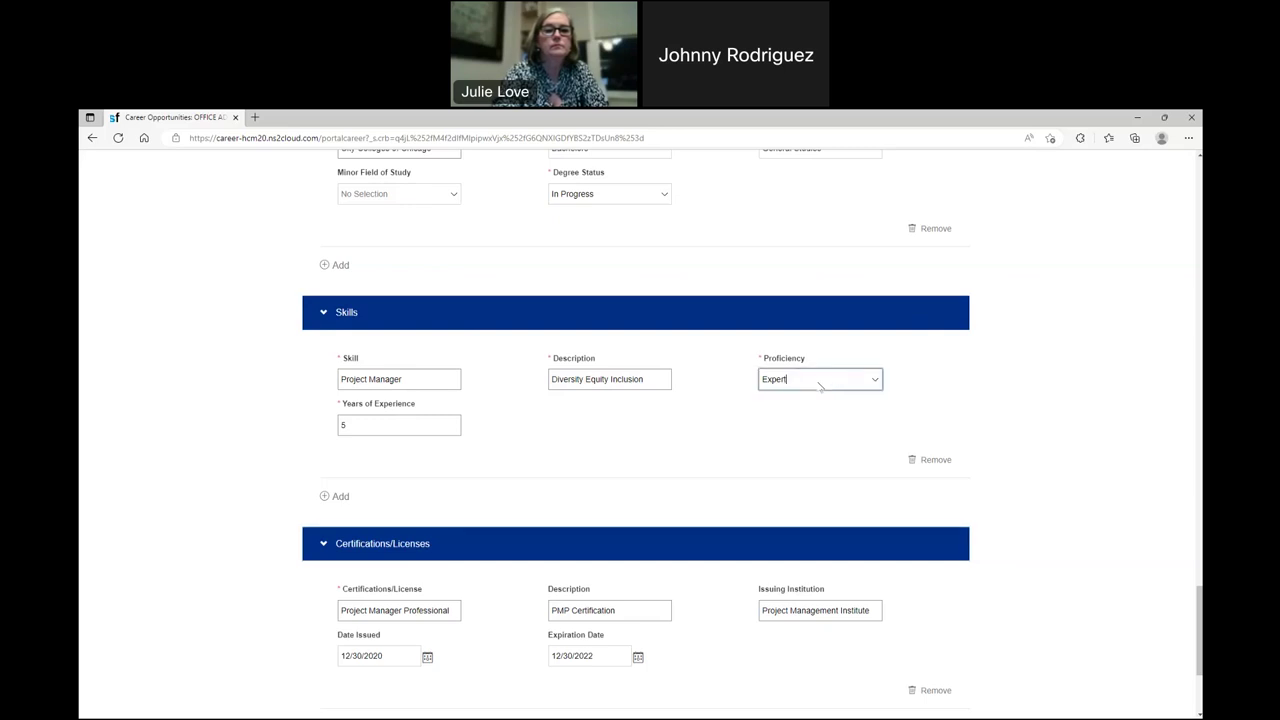
left_click(910, 376)
scroll(486, 557, "down", 3)
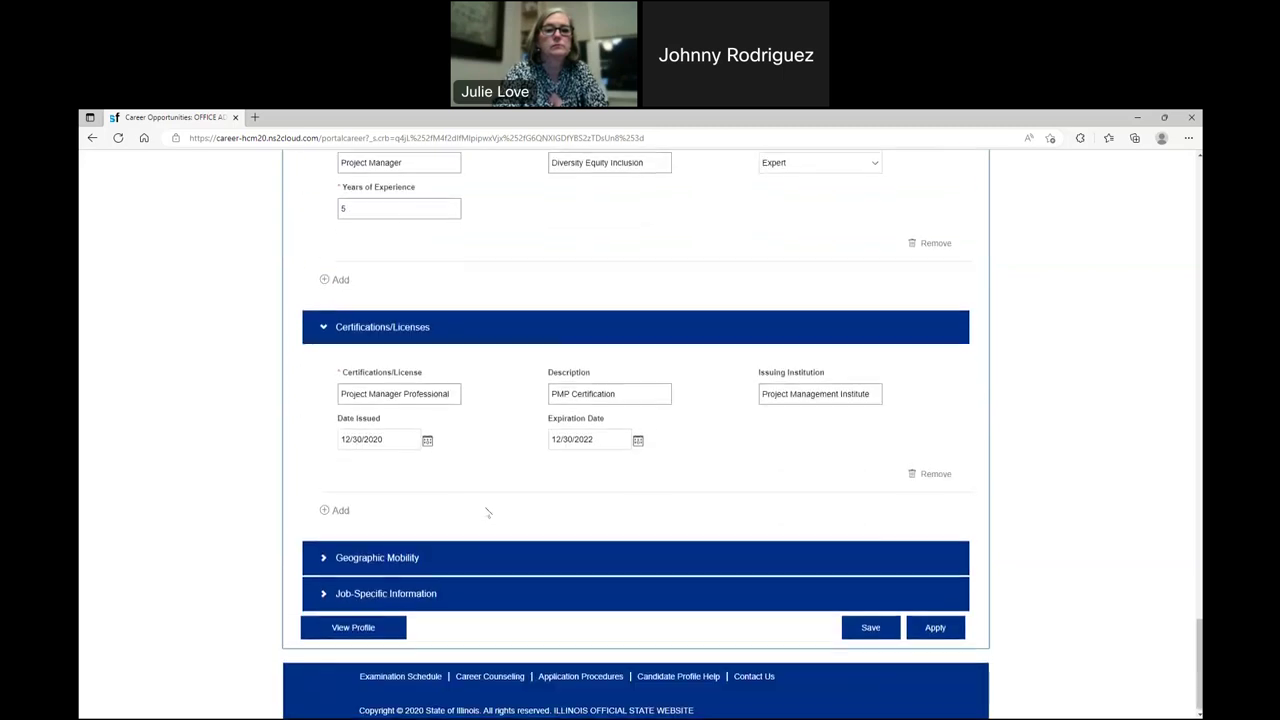
- Expand Geographic Mobility and review the preferred counties Cook, Sangamon and DuPage
left_click(318, 558)
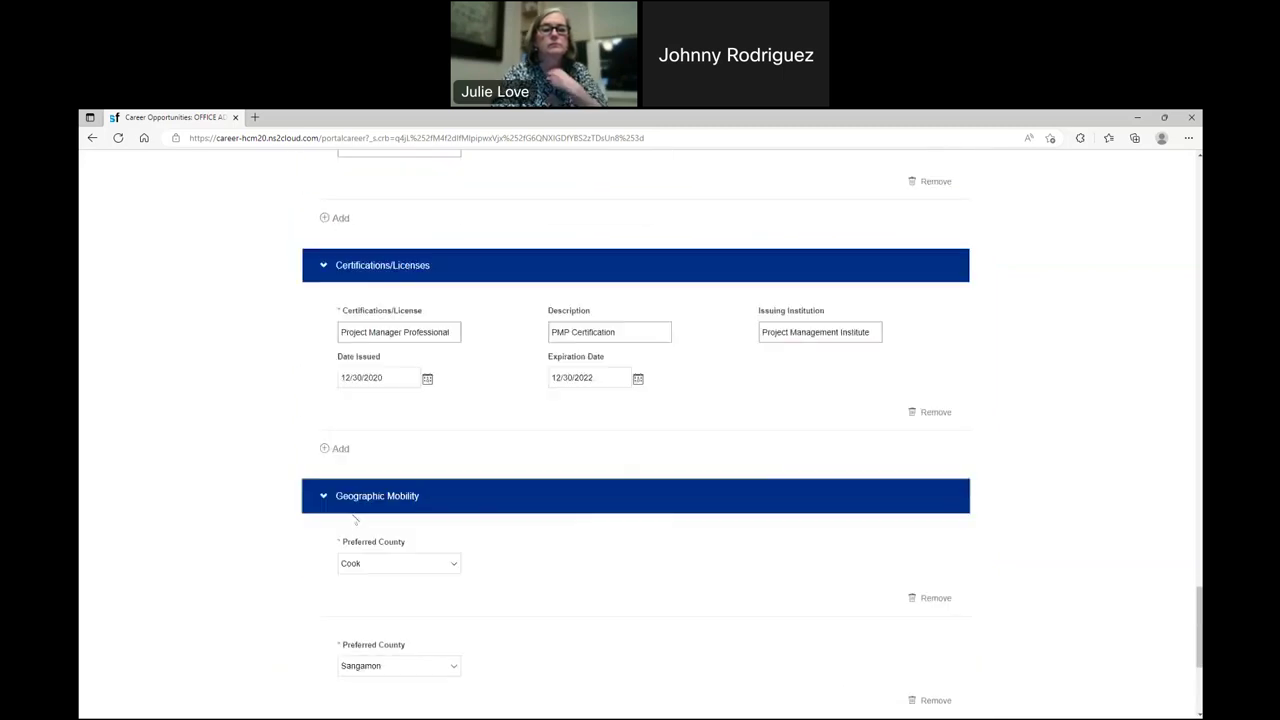
scroll(434, 417, "down", 2)
scroll(440, 412, "down", 1)
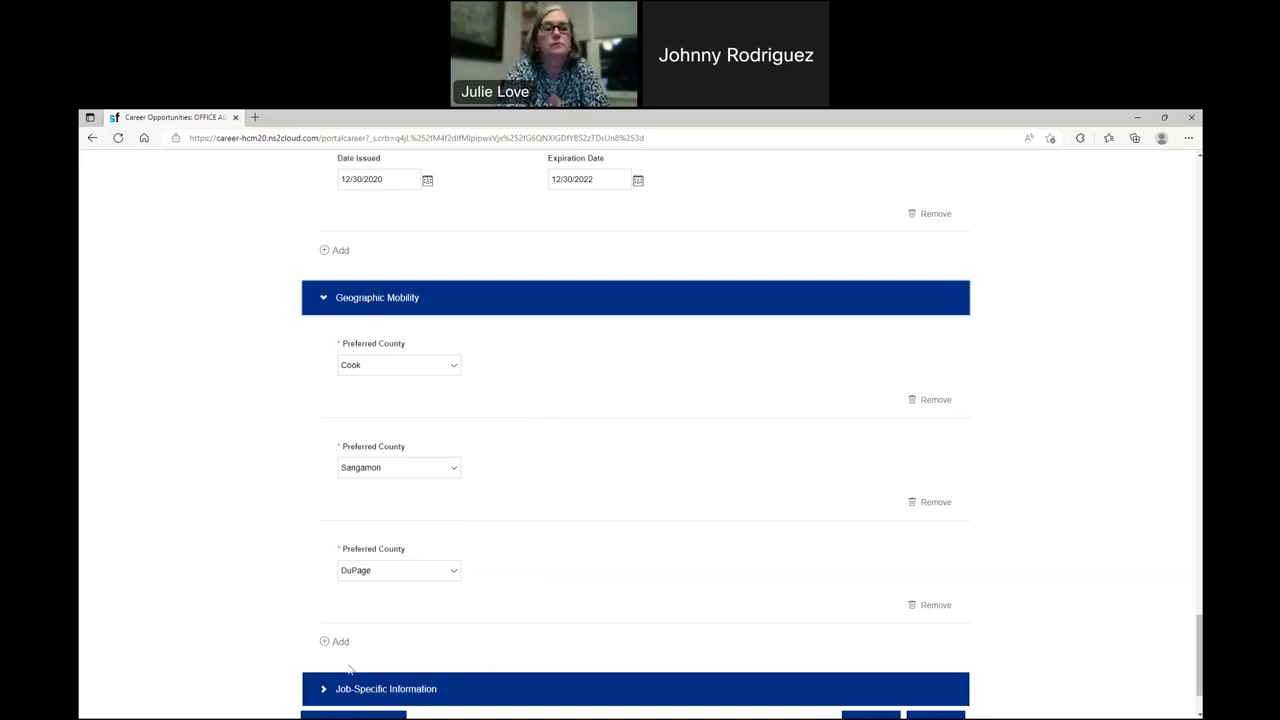
scroll(334, 611, "down", 1)
left_click(345, 590)
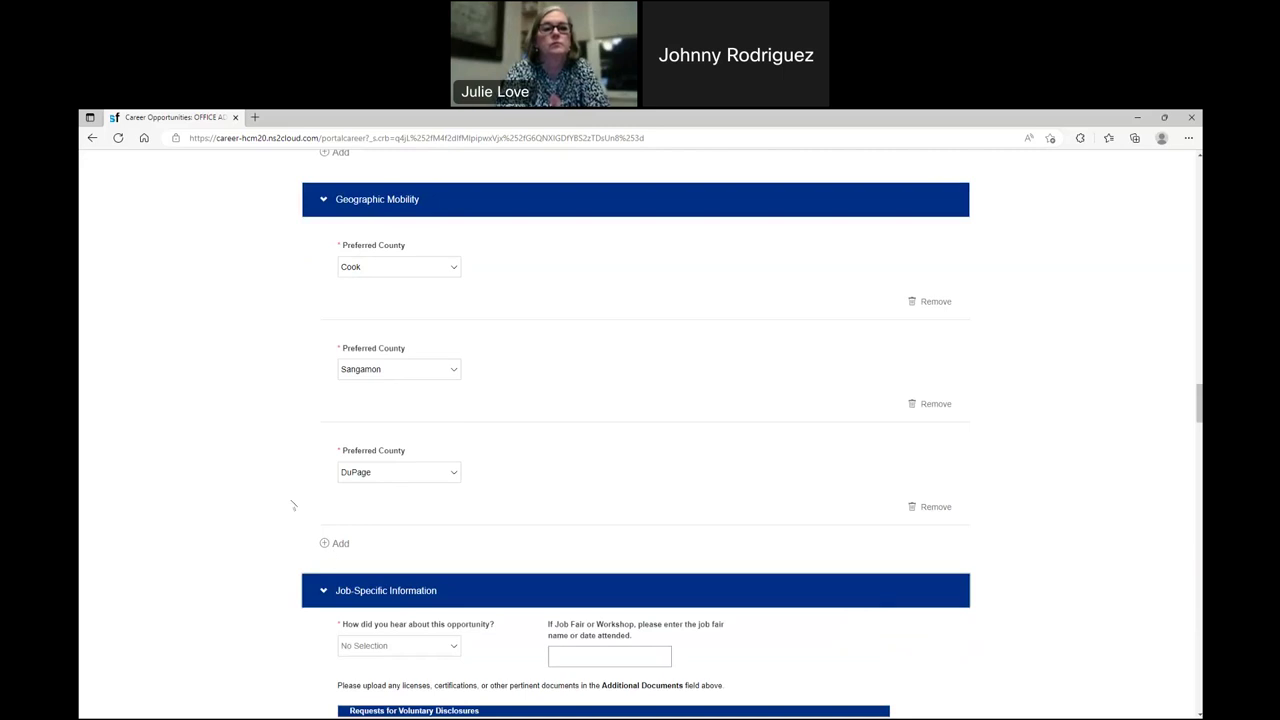
- Answer the opportunity source with Workshop and enter IDOR Workshop as the event name
scroll(275, 490, "down", 2)
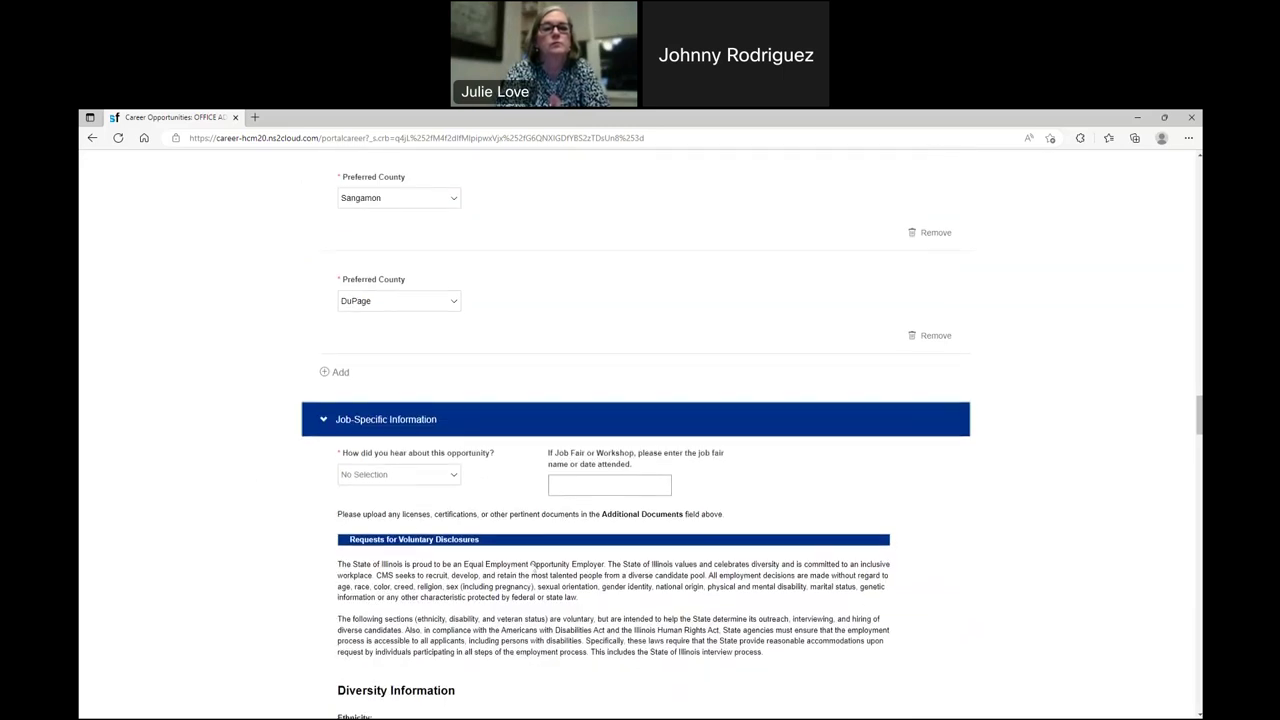
scroll(434, 424, "down", 1)
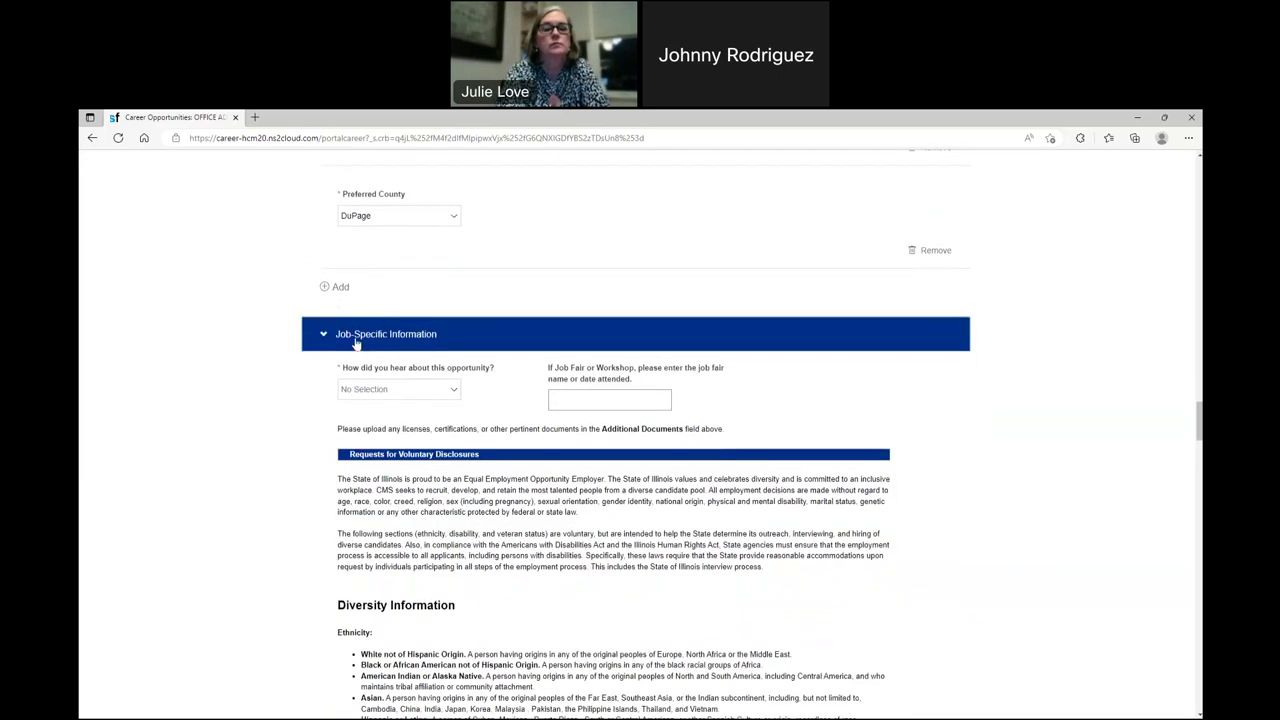
left_click(425, 388)
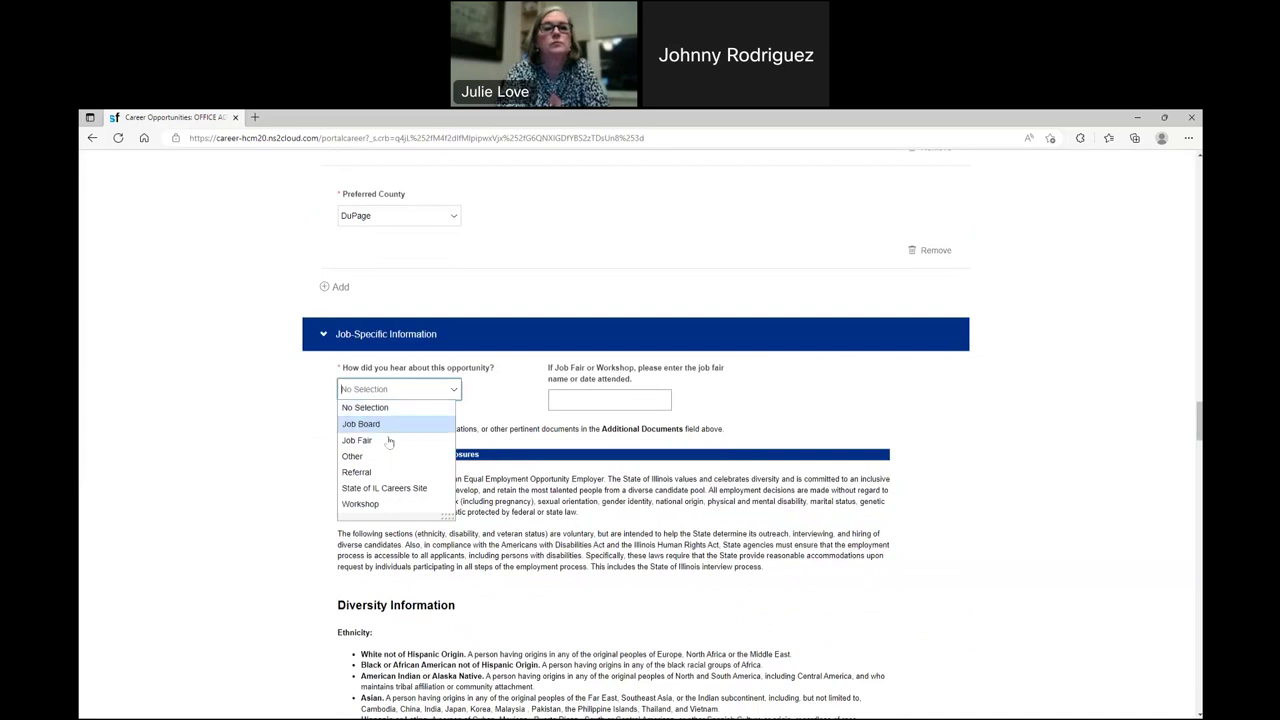
left_click(370, 503)
left_click(608, 401)
type("IDOR")
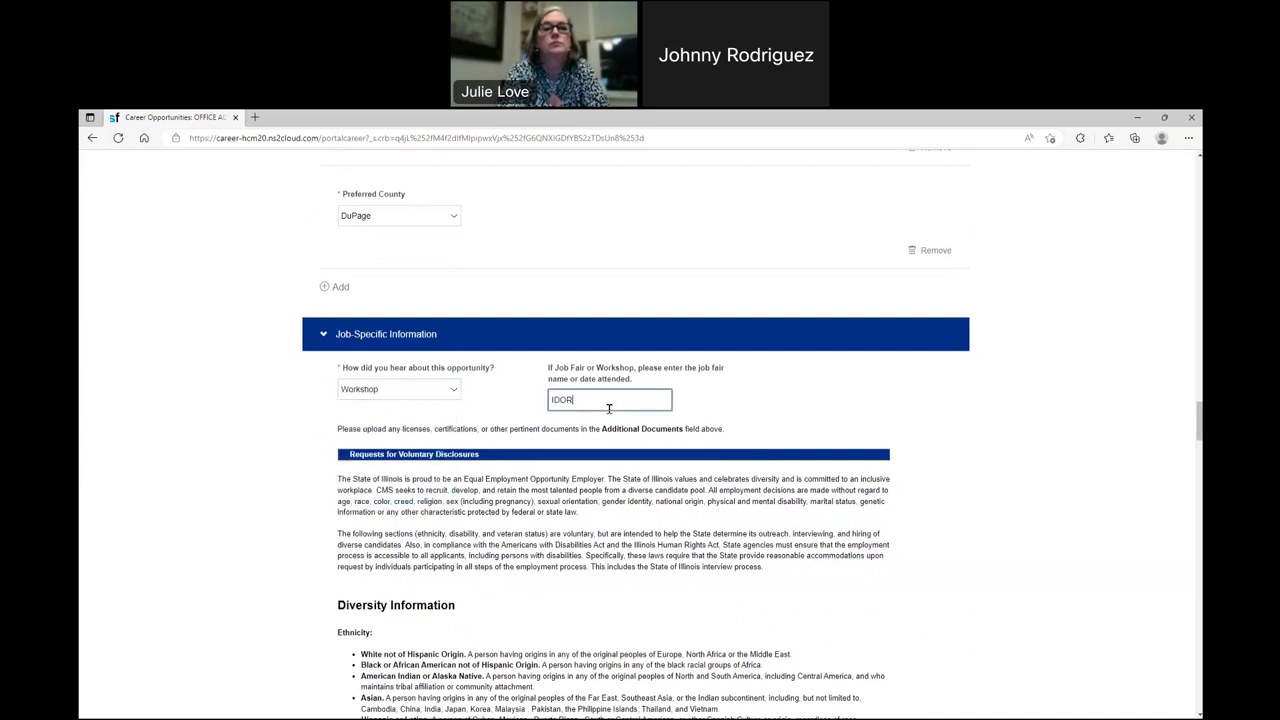
type(" Wor")
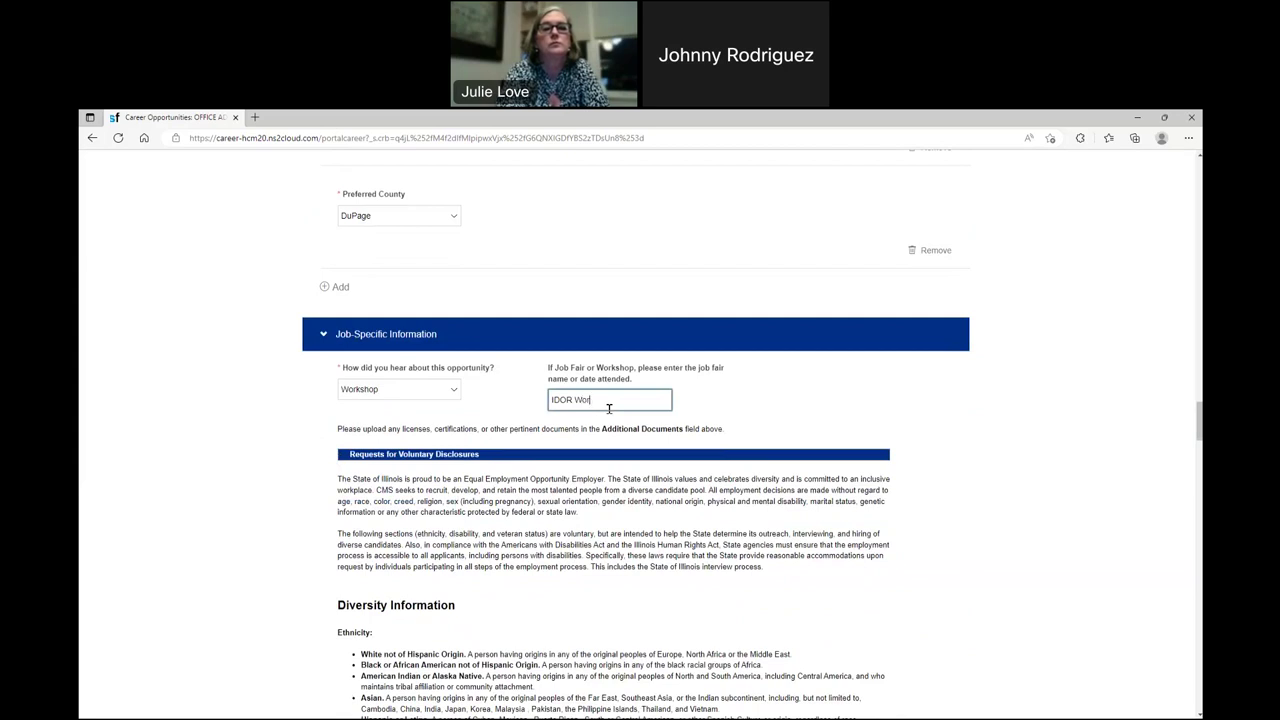
type("kshop")
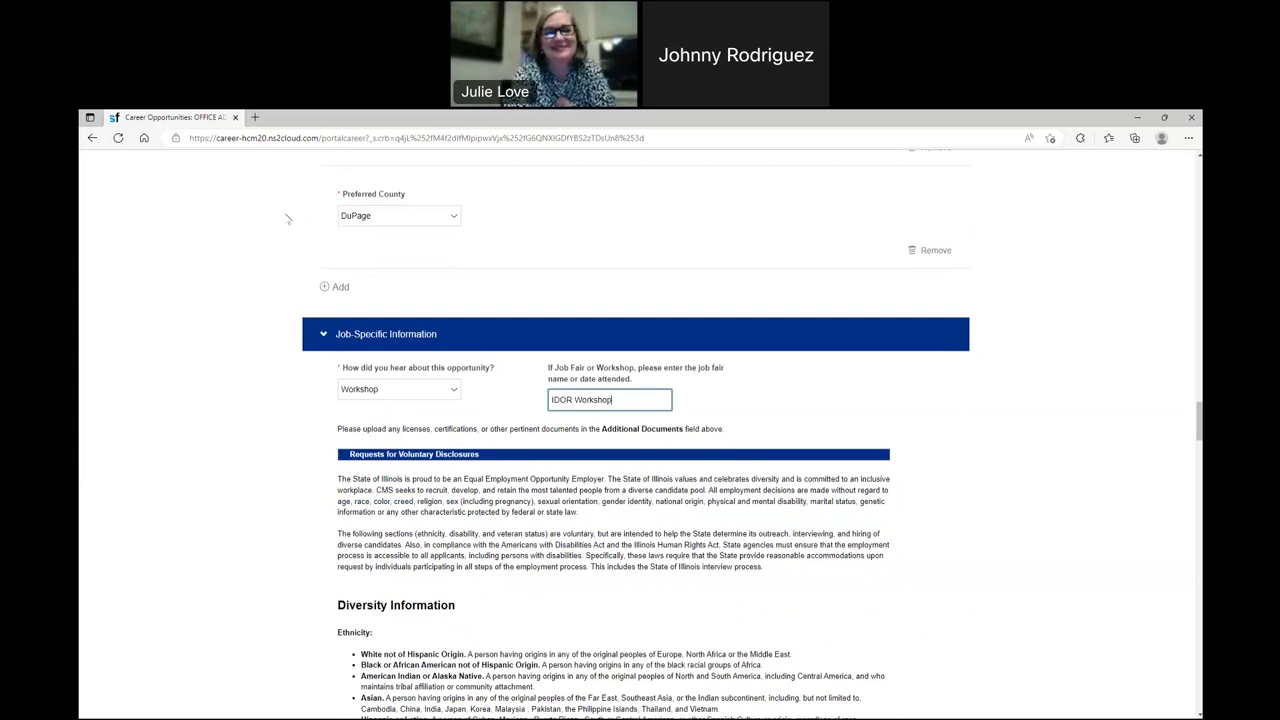
scroll(313, 533, "down", 3)
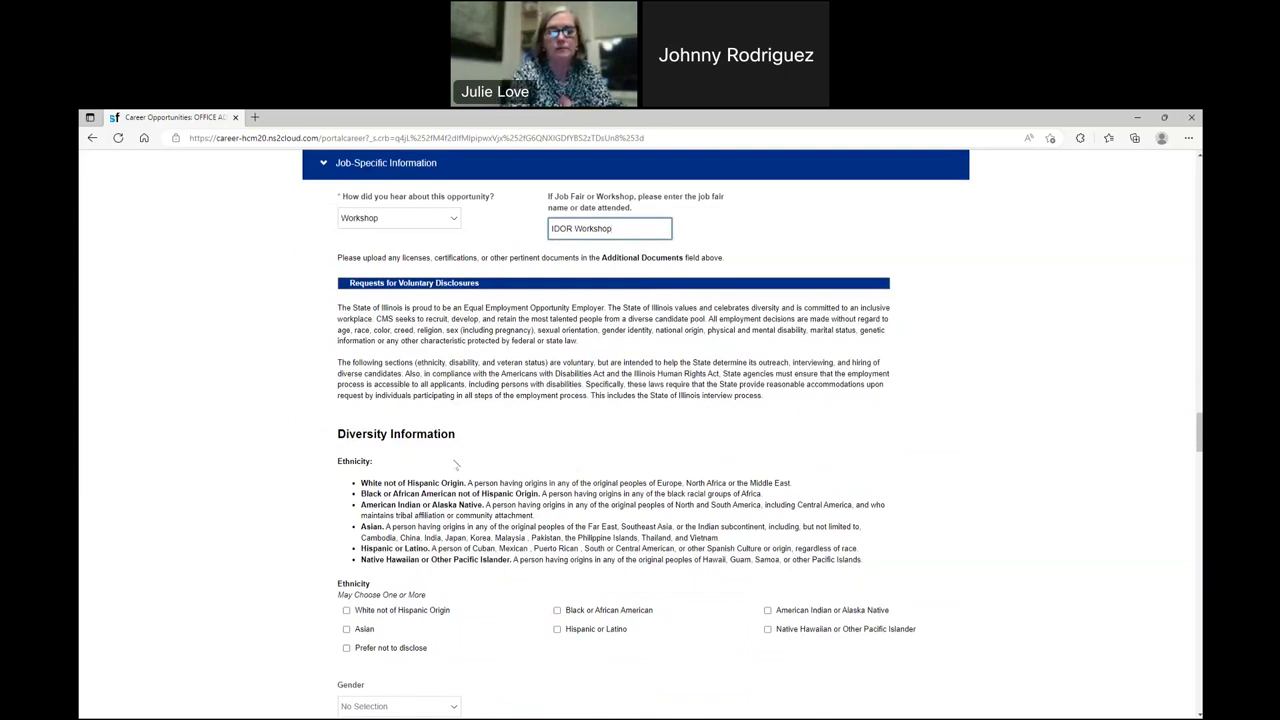
- Set Veteran Status to option A
scroll(455, 464, "down", 4)
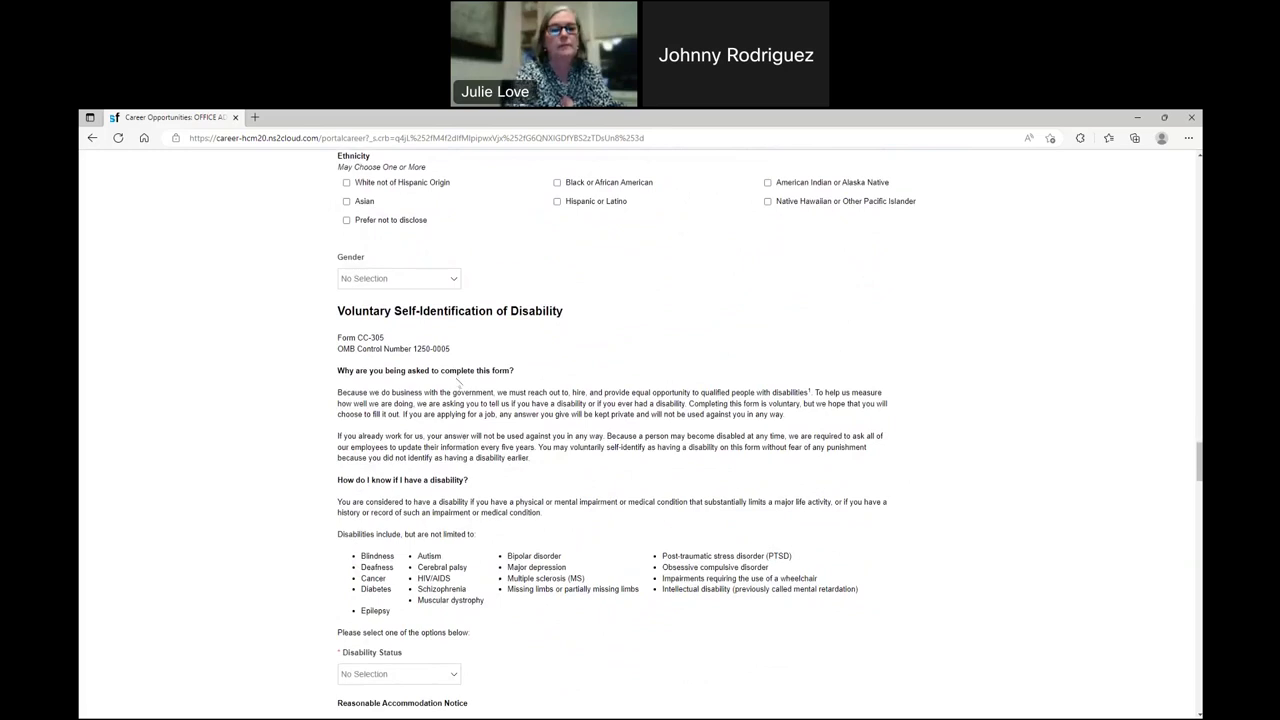
scroll(455, 400, "down", 2)
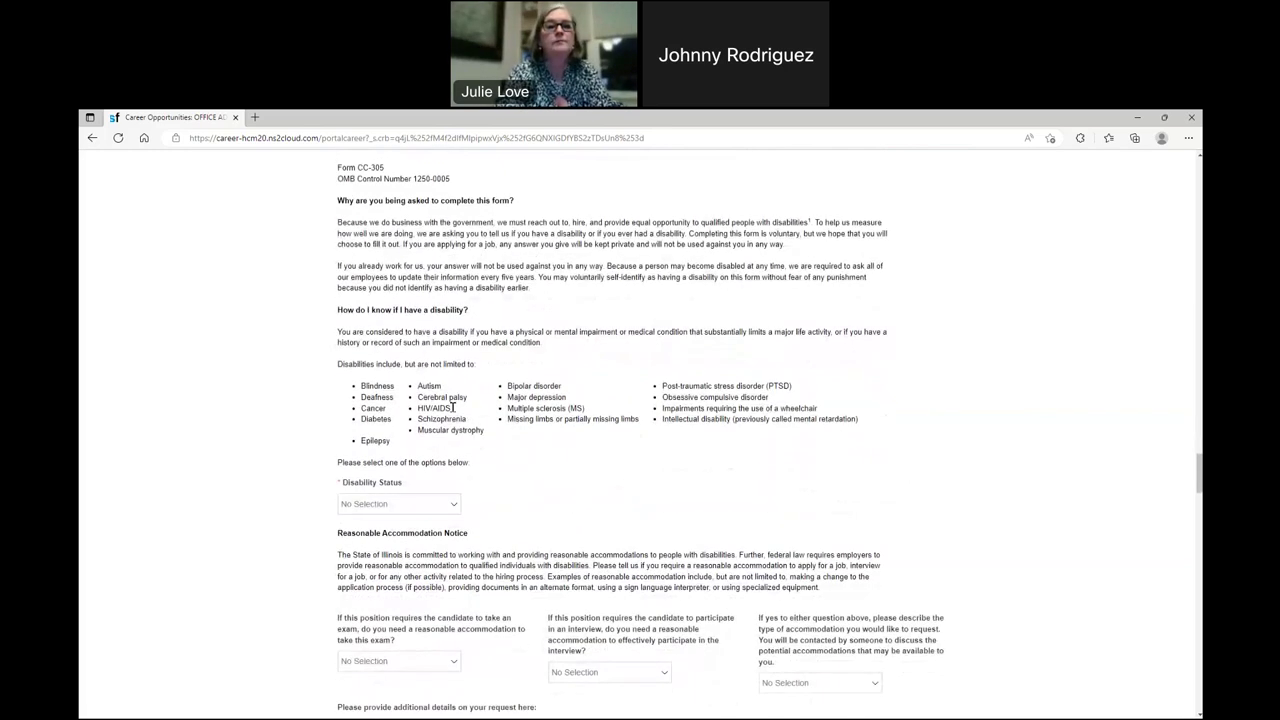
scroll(529, 408, "down", 2)
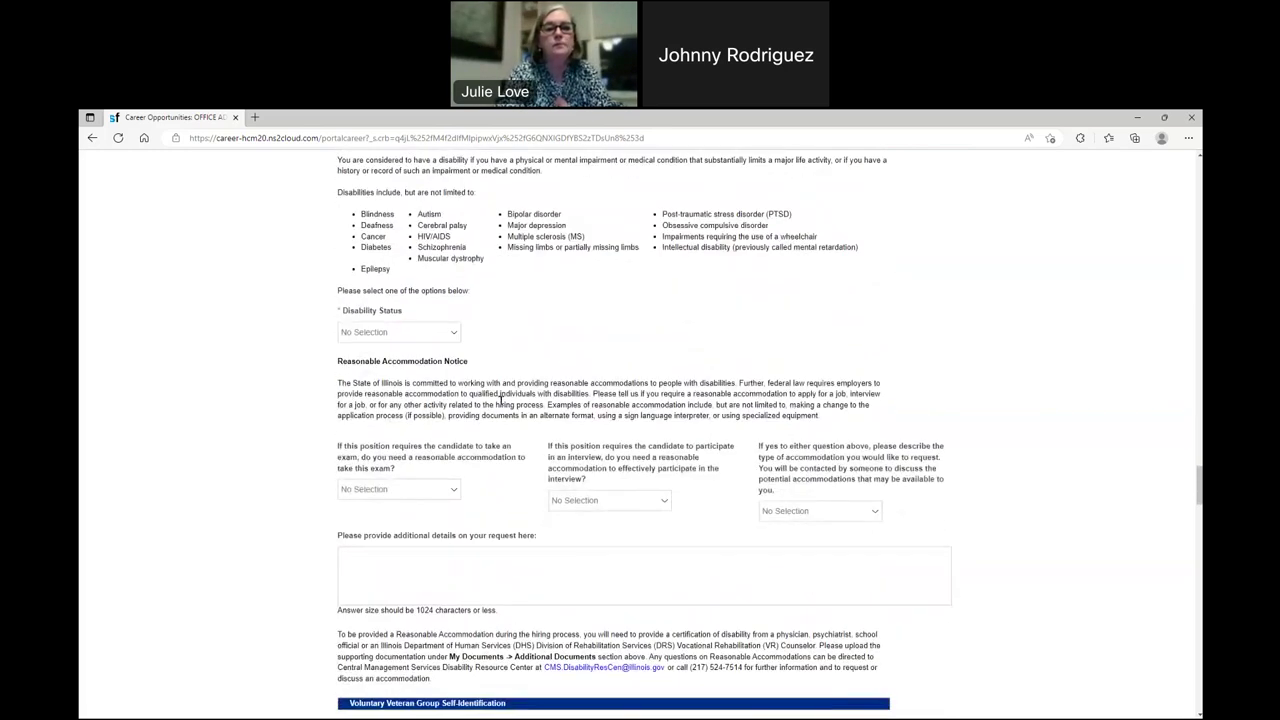
scroll(463, 403, "down", 1)
scroll(463, 403, "down", 4)
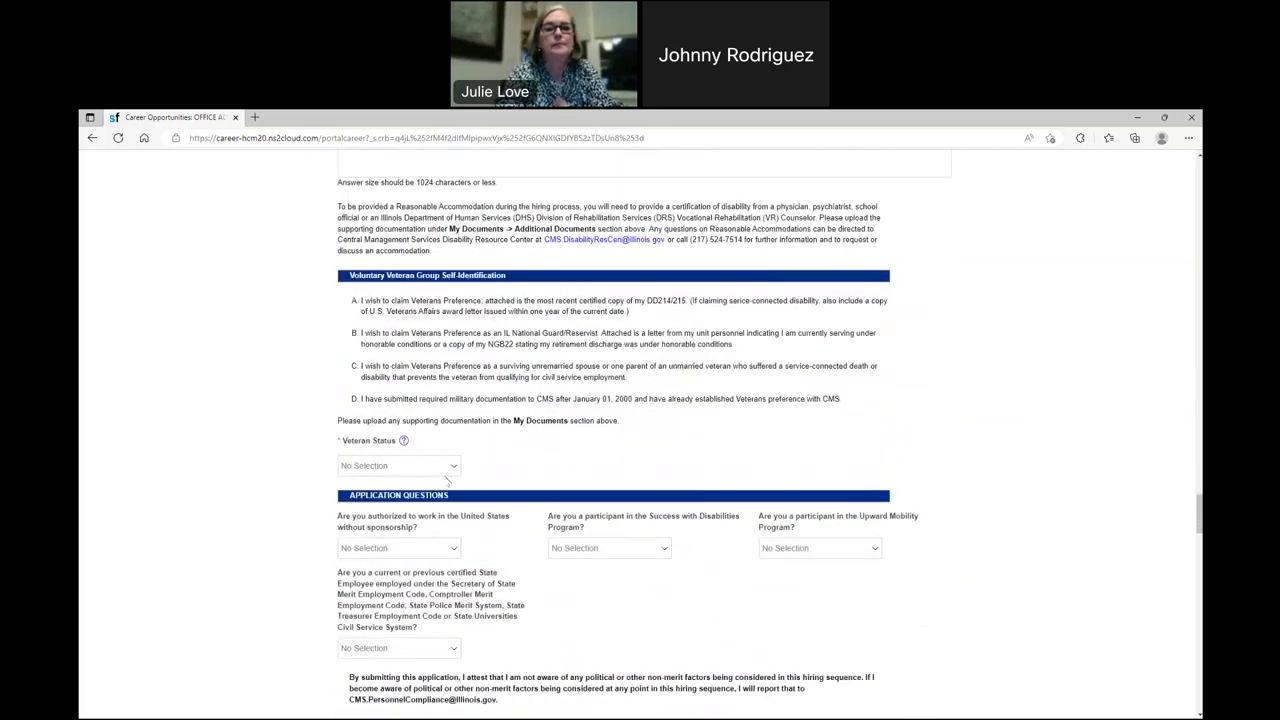
left_click(455, 468)
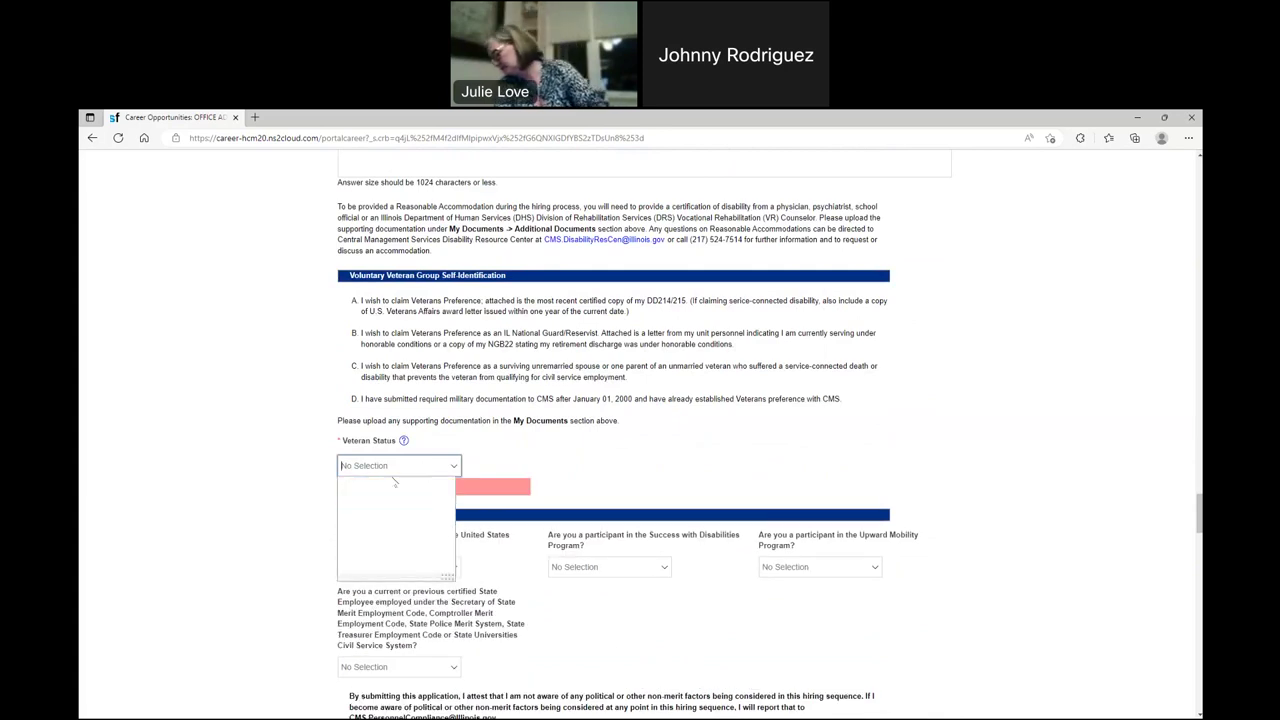
left_click(362, 510)
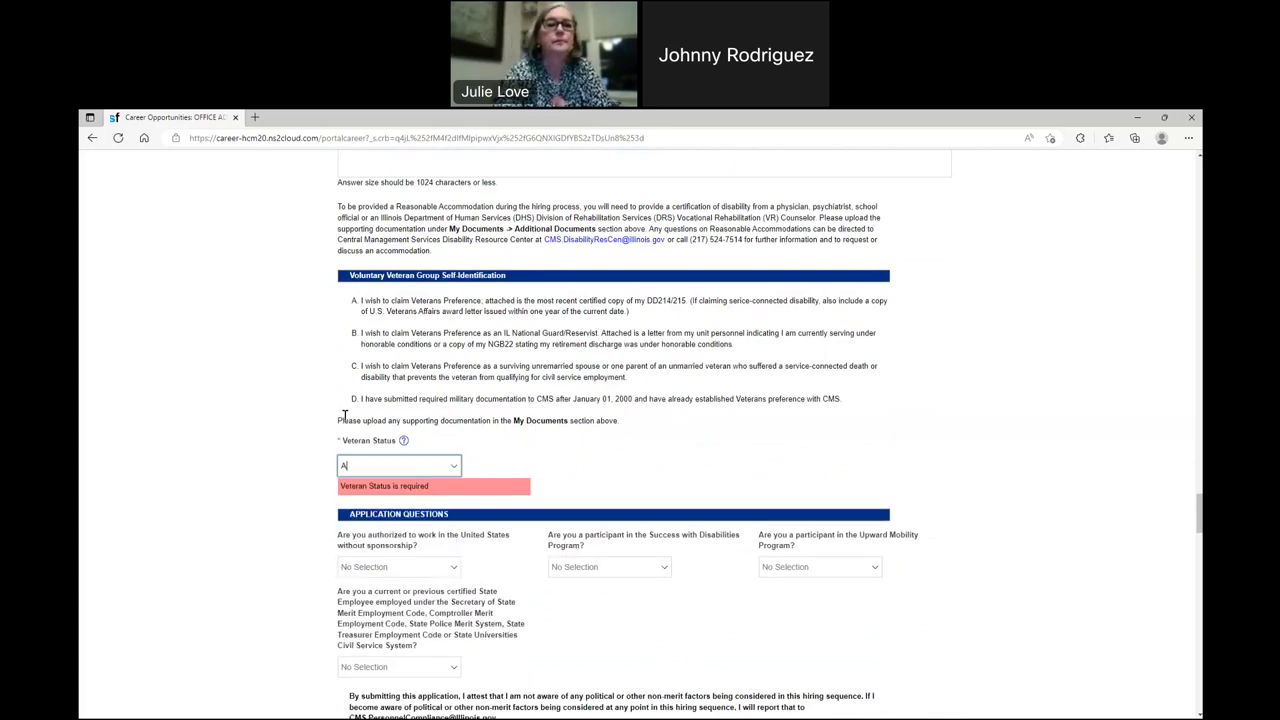
- Answer Yes to needing a reasonable accommodation for the exam
scroll(400, 420, "up", 3)
left_click(432, 407)
left_click(362, 429)
left_click(412, 252)
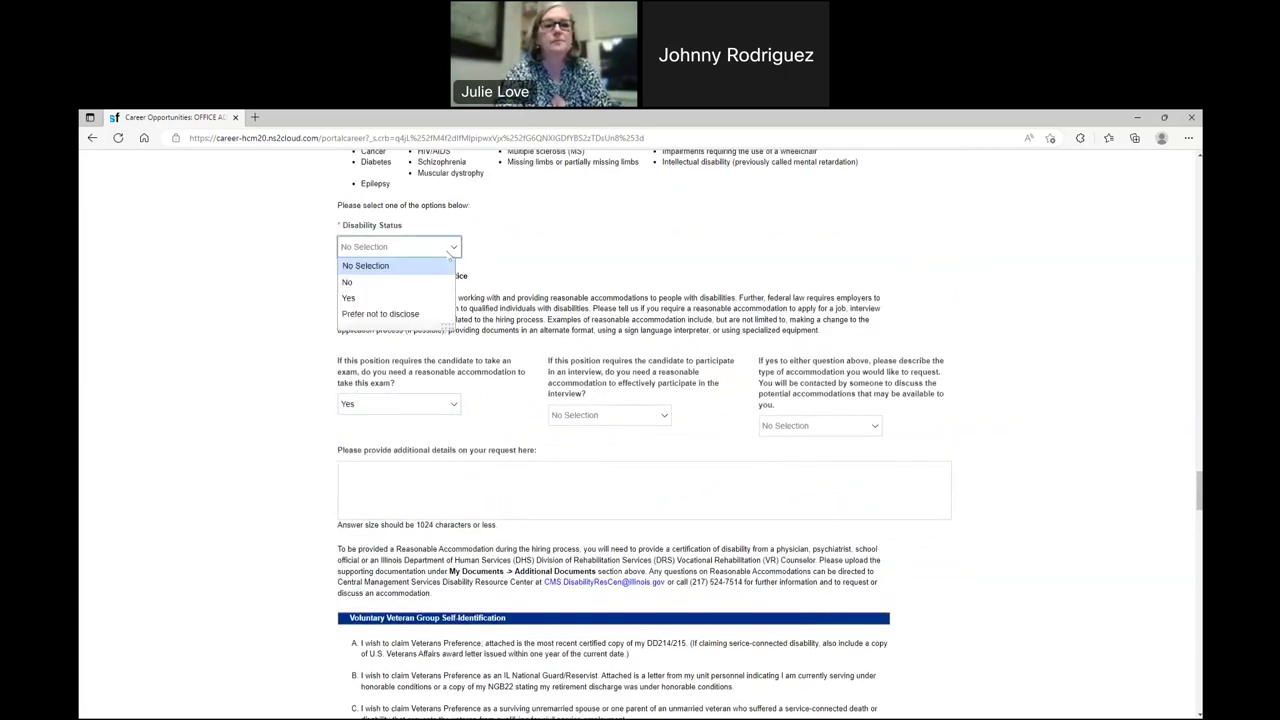